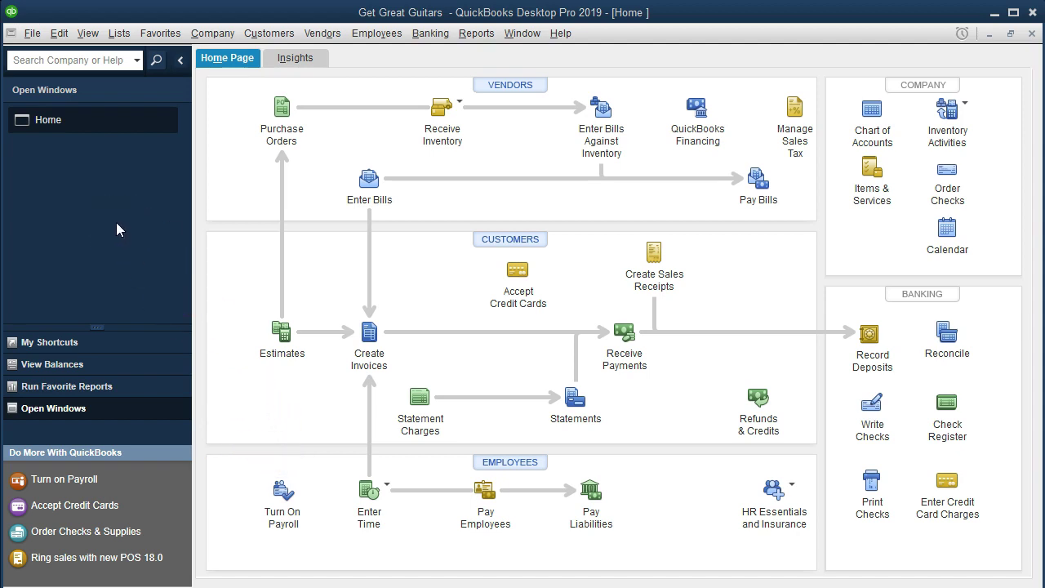
{"action": "left_click", "coordinate": [90, 41]}
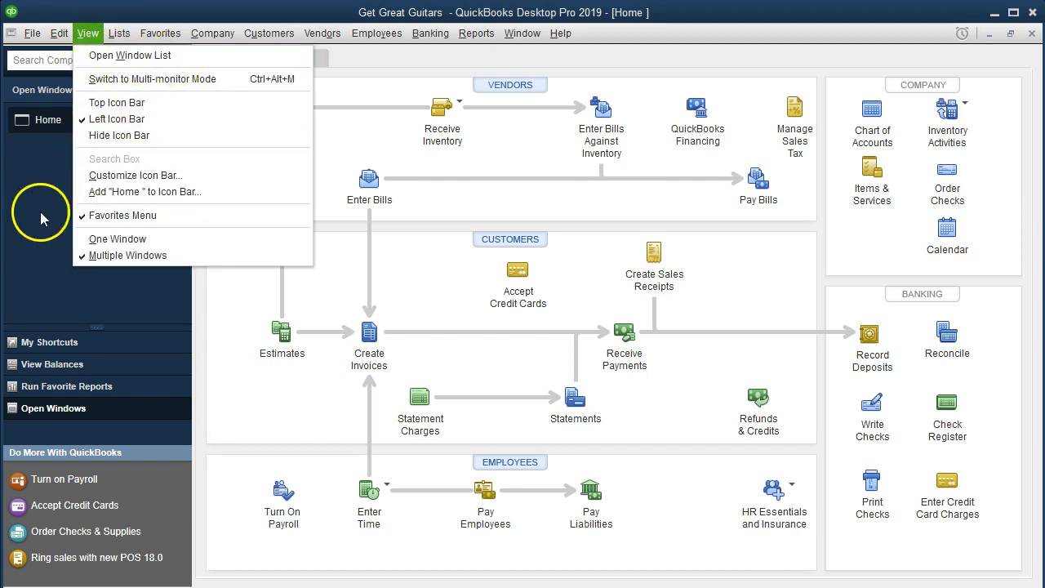
{"action": "left_click", "coordinate": [25, 239]}
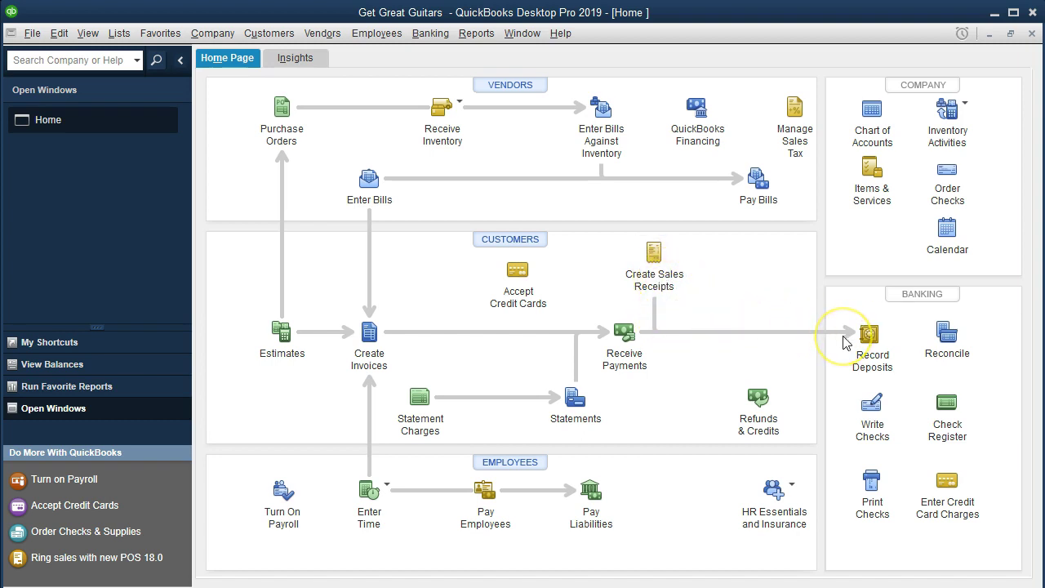
{"action": "left_click", "coordinate": [729, 347]}
{"action": "left_click", "coordinate": [378, 347]}
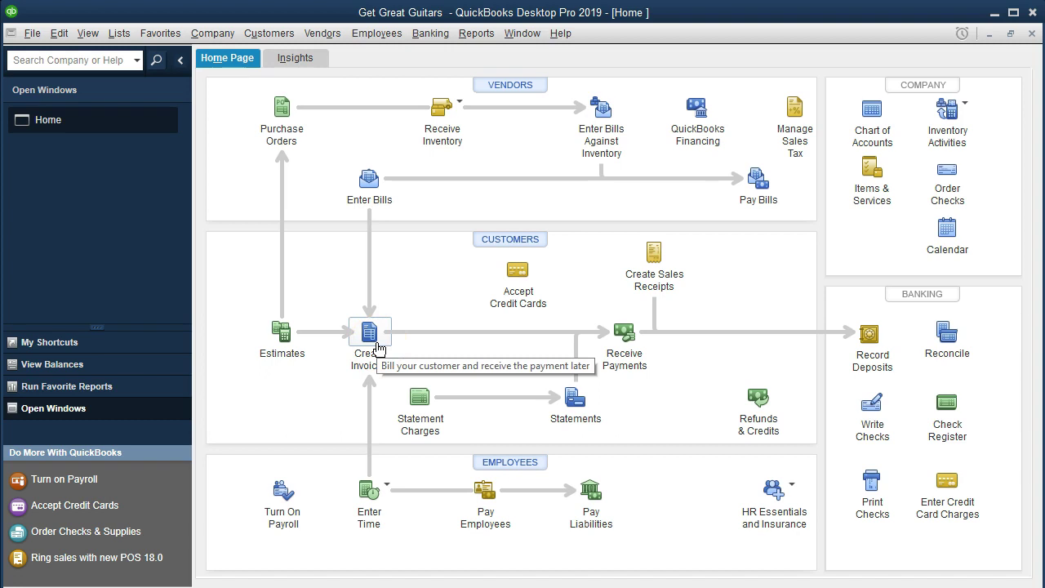
{"action": "left_click", "coordinate": [377, 367]}
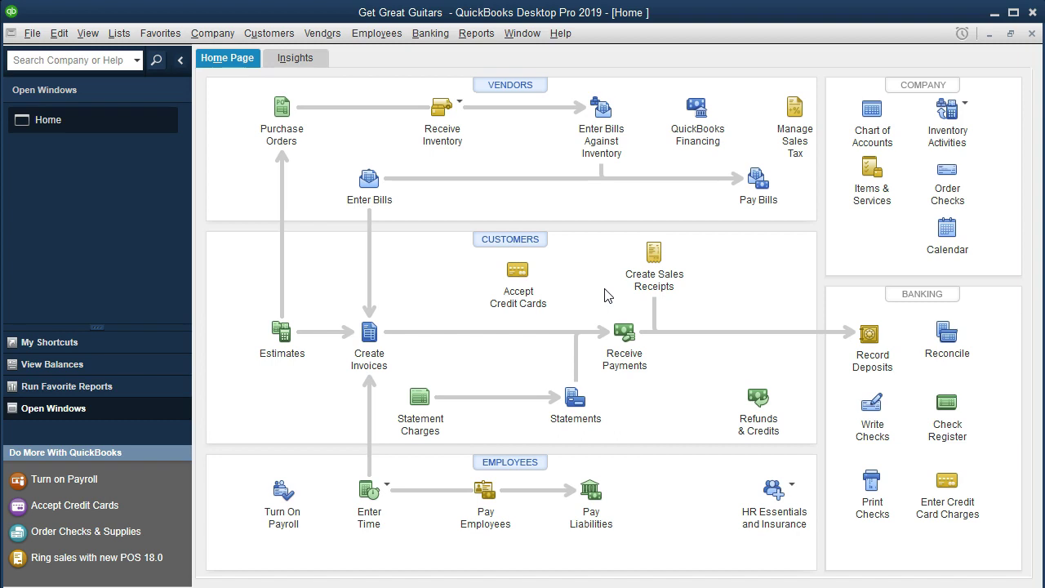
{"action": "left_click", "coordinate": [653, 298]}
{"action": "left_click", "coordinate": [620, 309]}
Open the standard Balance Sheet report for the company
{"action": "left_click", "coordinate": [477, 36]}
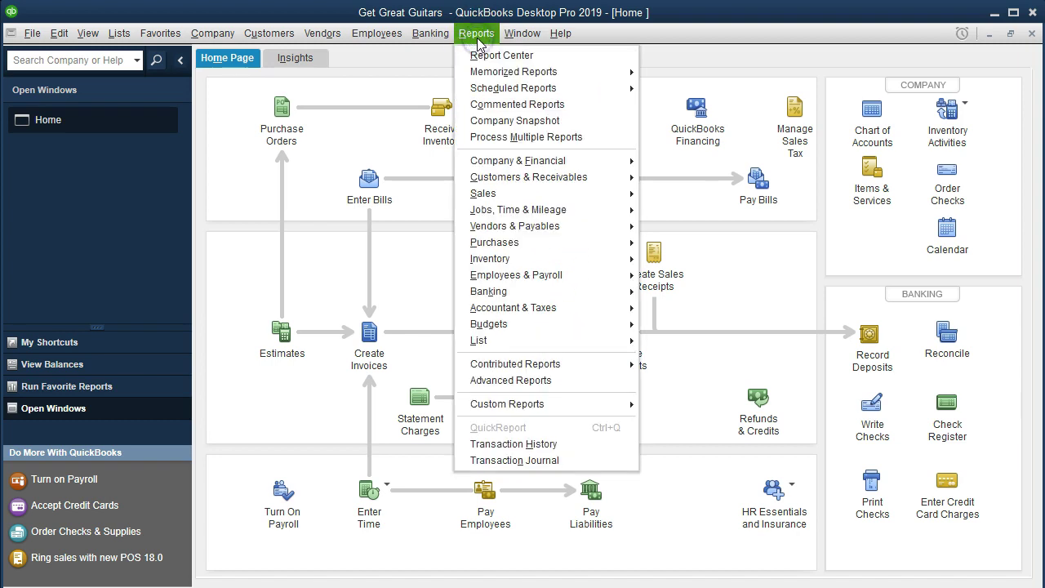
{"action": "mouse_move", "coordinate": [515, 163]}
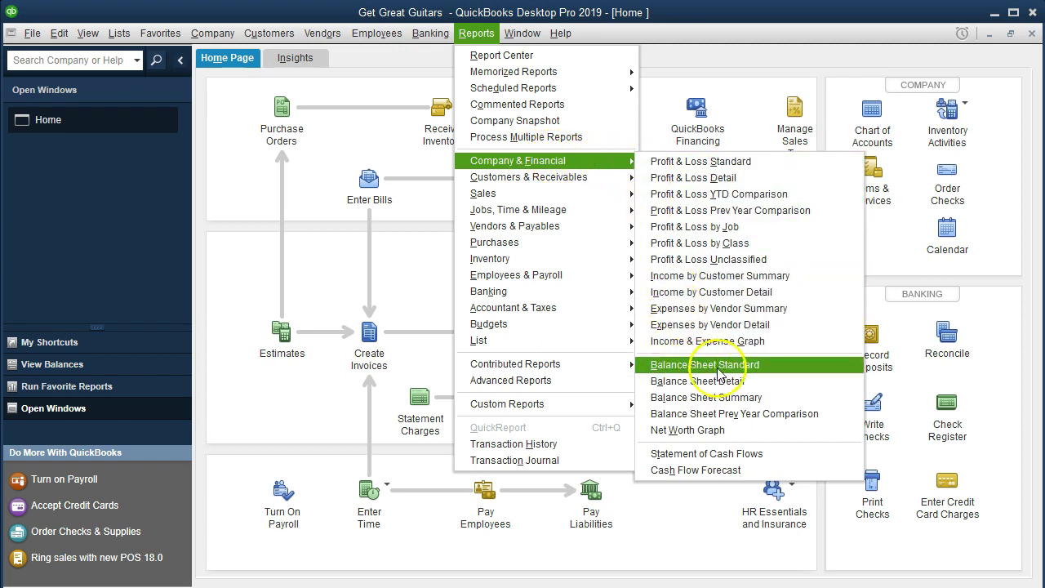
{"action": "left_click", "coordinate": [777, 378]}
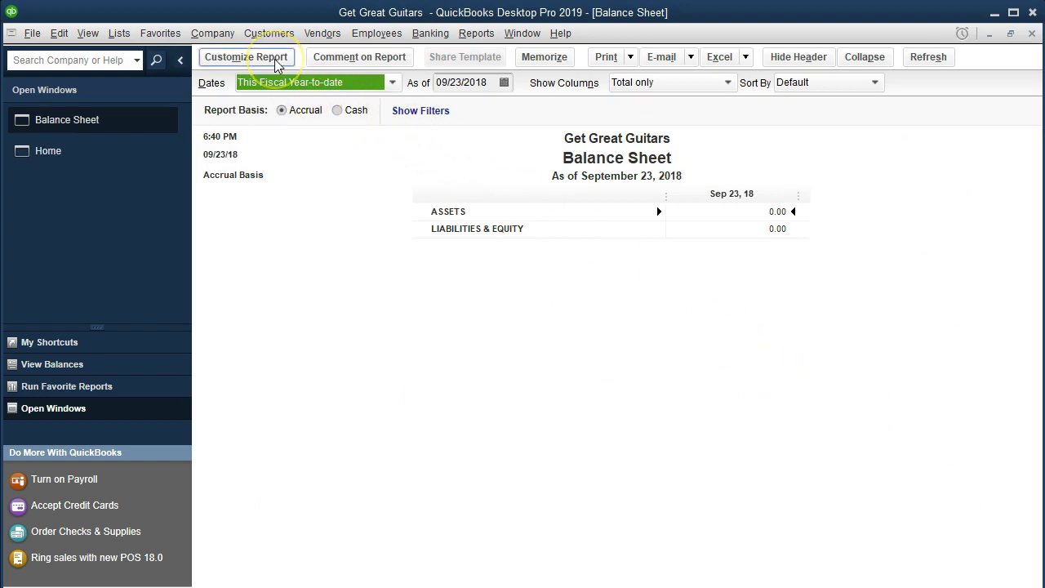
Customize the Balance Sheet's date range to run from 01/01/2019 to 12/31/2019
{"action": "left_click", "coordinate": [246, 57]}
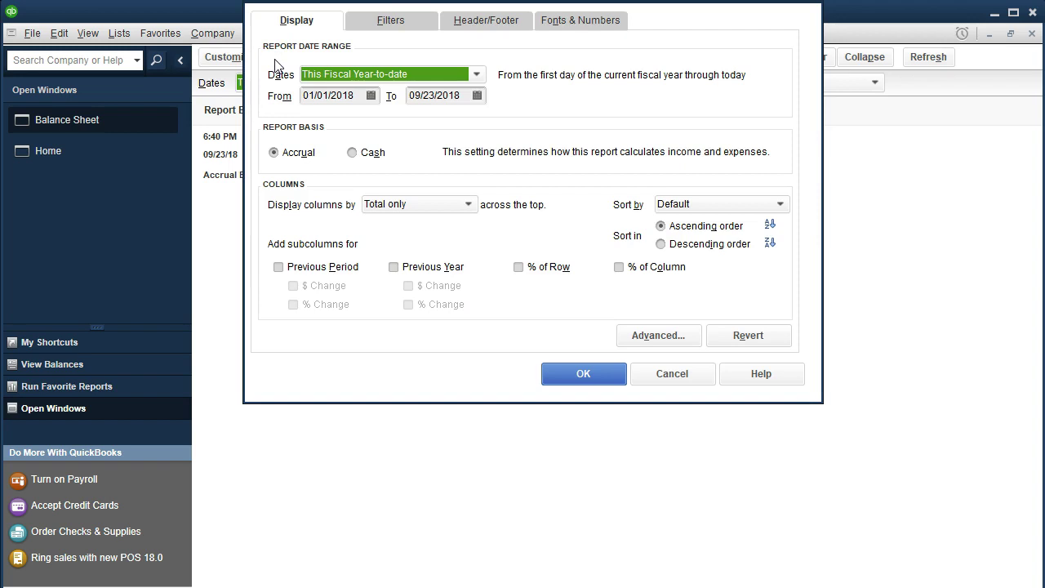
{"action": "key", "text": "Tab"}
{"action": "type", "text": "010119"}
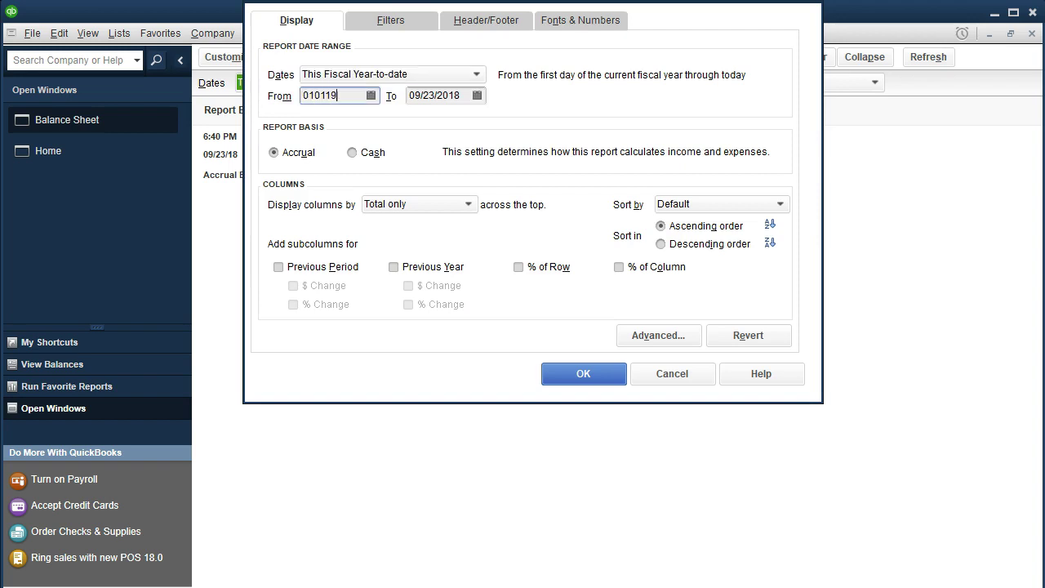
{"action": "key", "text": "Tab"}
{"action": "type", "text": "123119"}
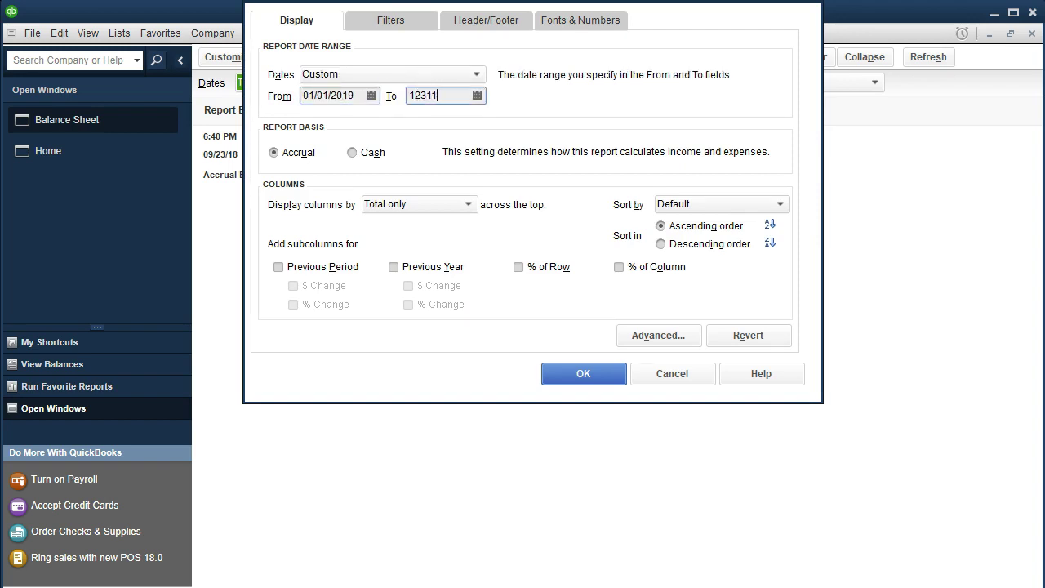
{"action": "key", "text": "Tab"}
{"action": "left_click", "coordinate": [582, 374]}
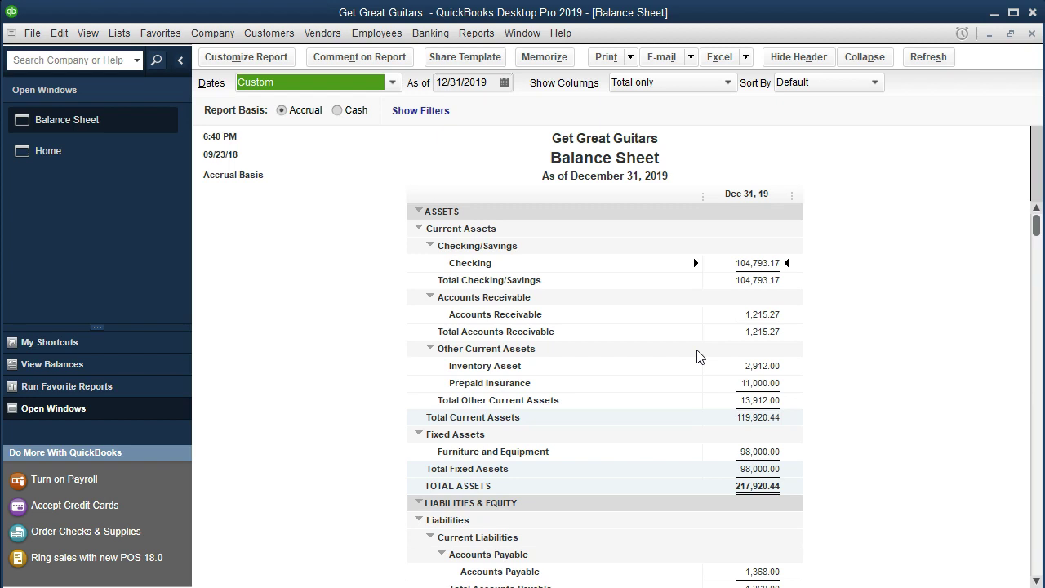
Review the balance sheet's liabilities, and open a blank general journal entry, dismissing the notice about automatic numbering
{"action": "scroll", "coordinate": [698, 356], "scroll_direction": "down", "scroll_amount": 5}
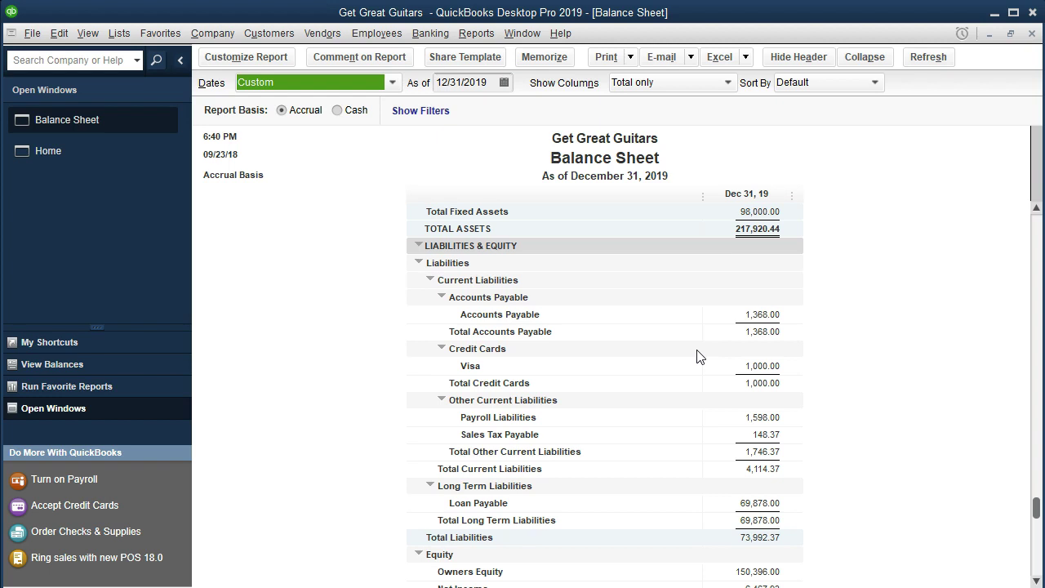
{"action": "left_click", "coordinate": [702, 366]}
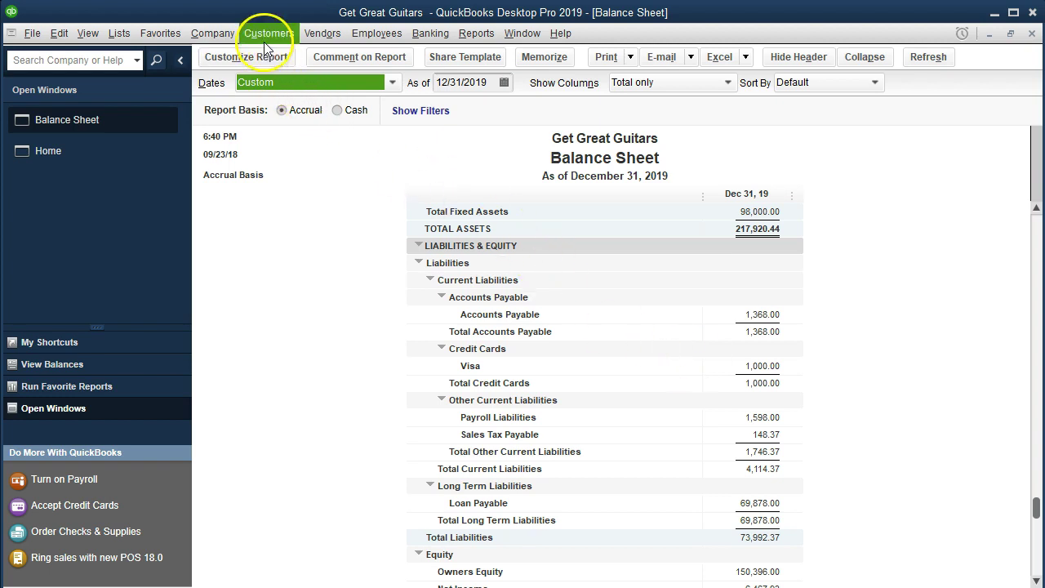
{"action": "left_click", "coordinate": [230, 39]}
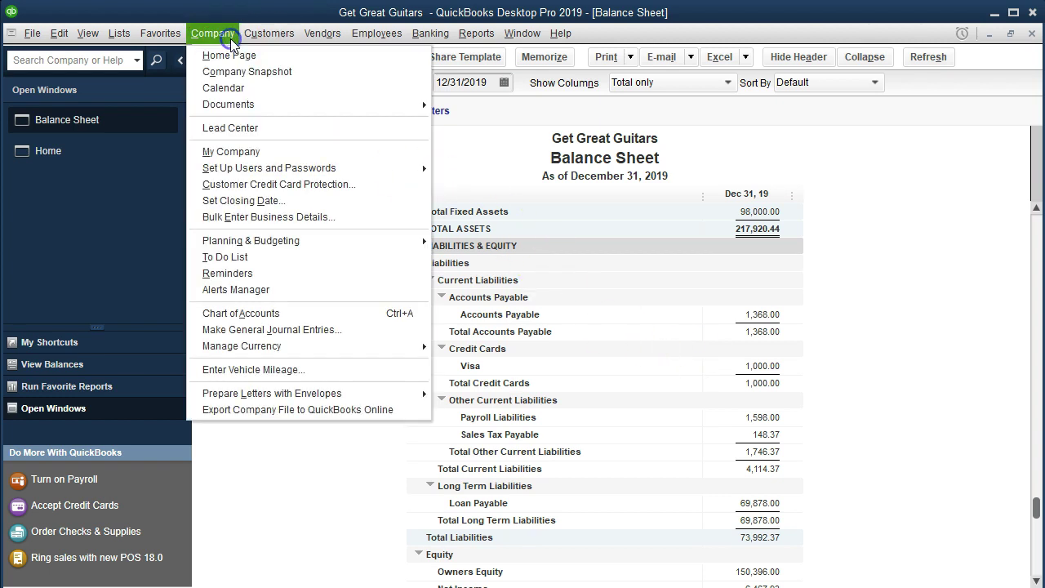
{"action": "left_click", "coordinate": [278, 329]}
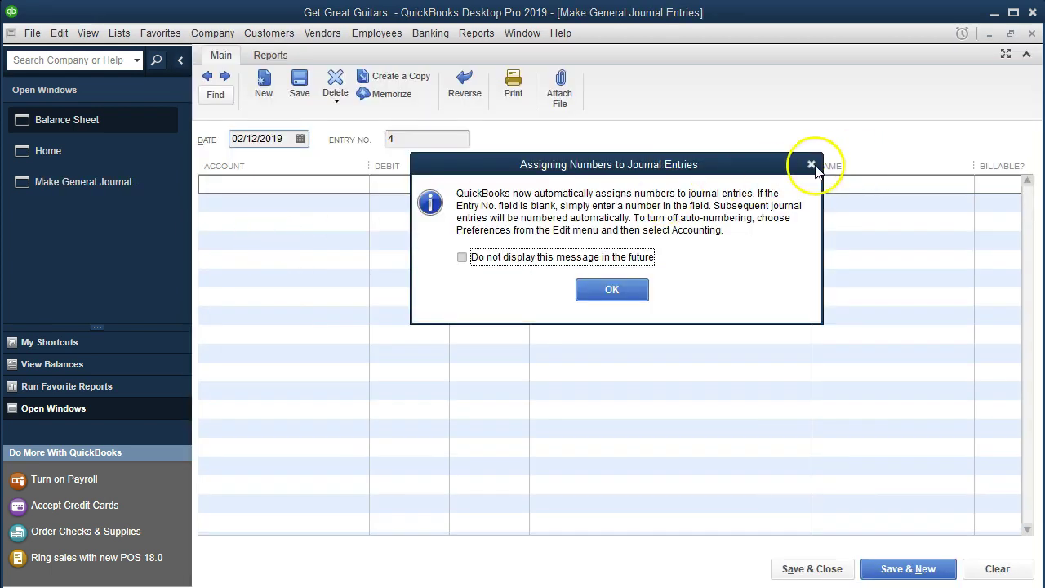
{"action": "left_click", "coordinate": [813, 166]}
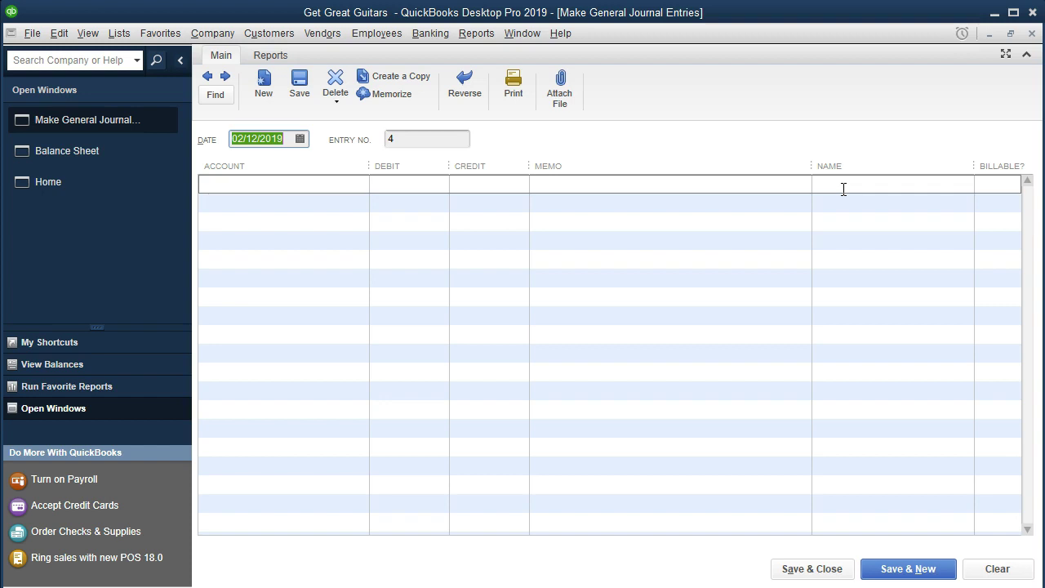
Return to the Balance Sheet by way of the home page and select the Accounts Receivable balance
{"action": "left_click", "coordinate": [73, 183]}
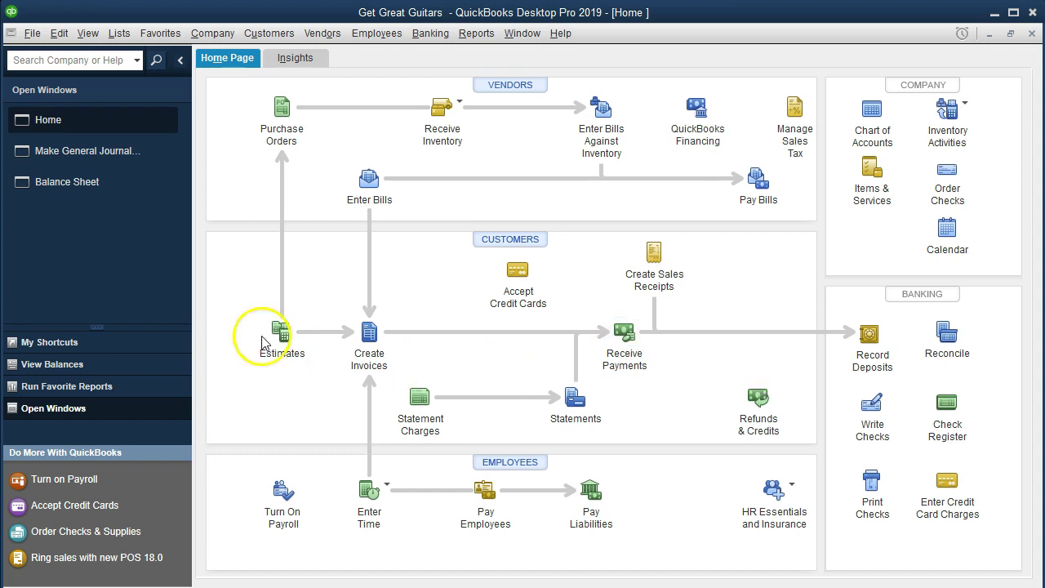
{"action": "left_click", "coordinate": [97, 183]}
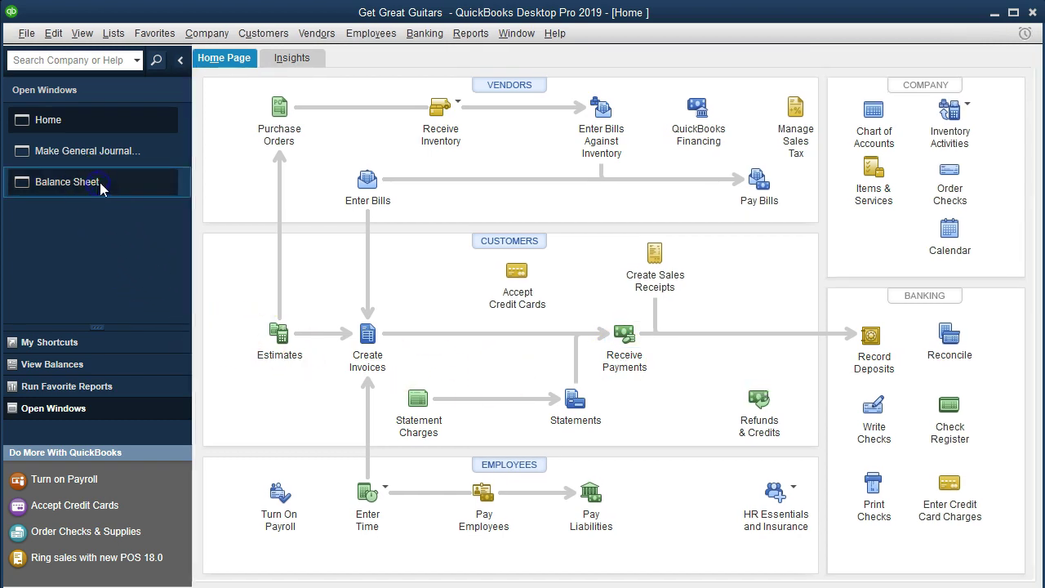
{"action": "scroll", "coordinate": [548, 400], "scroll_direction": "up", "scroll_amount": 5}
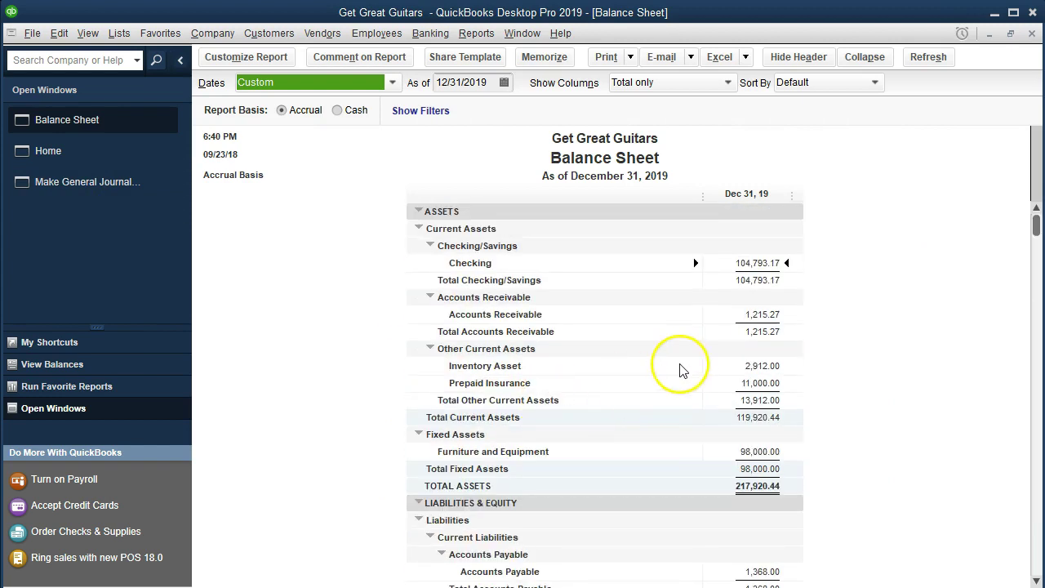
{"action": "left_click", "coordinate": [739, 314]}
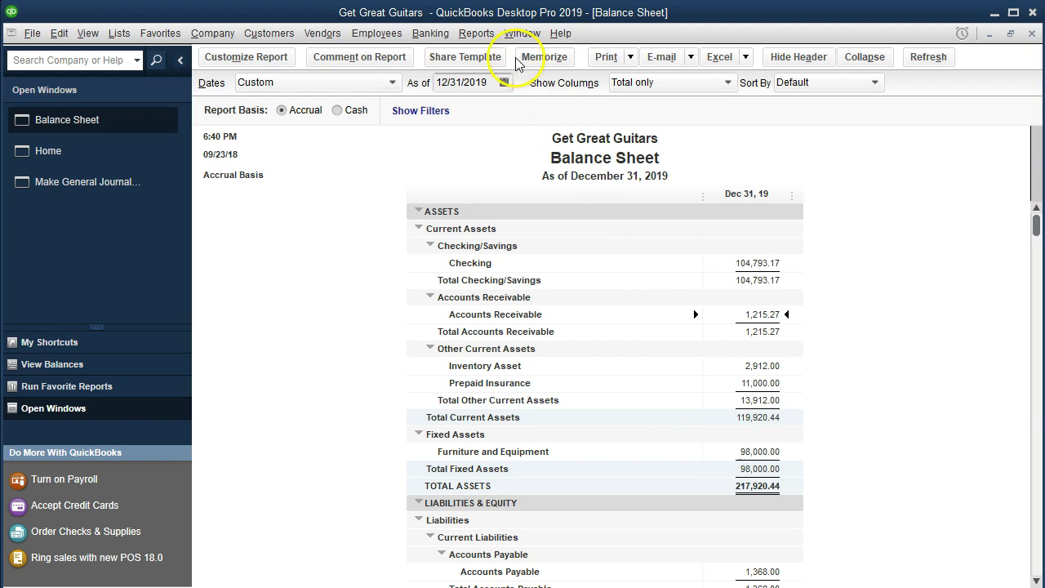
Open the Customer Balance Detail report from the customer and receivables reports
{"action": "left_click", "coordinate": [477, 32]}
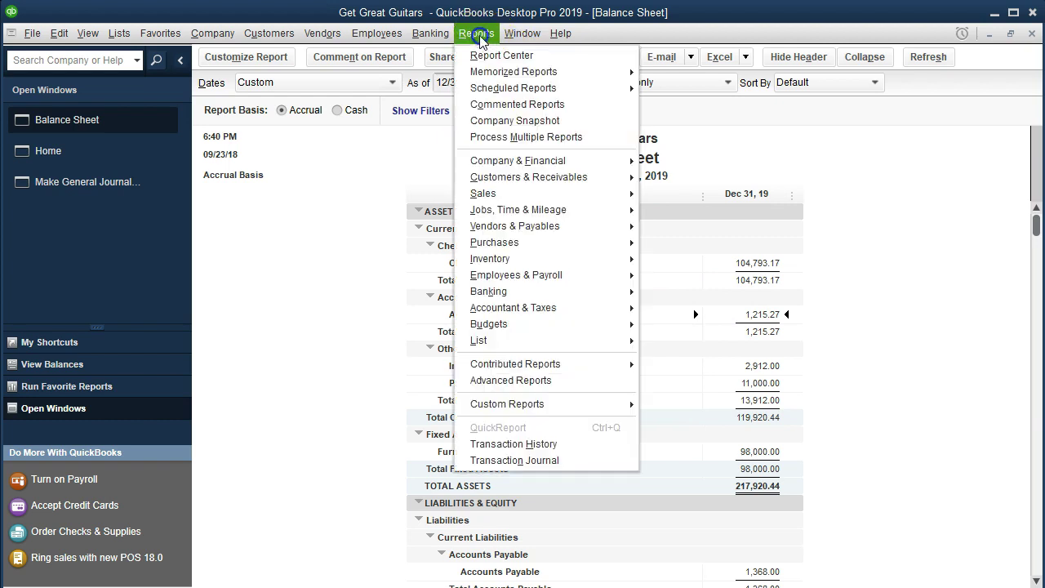
{"action": "left_click", "coordinate": [513, 176]}
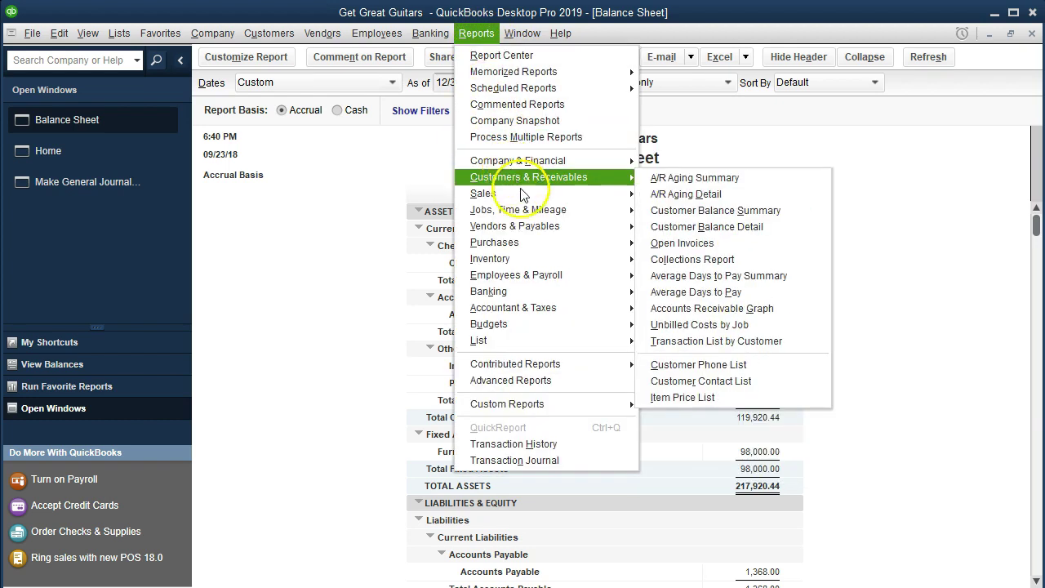
{"action": "left_click", "coordinate": [502, 210]}
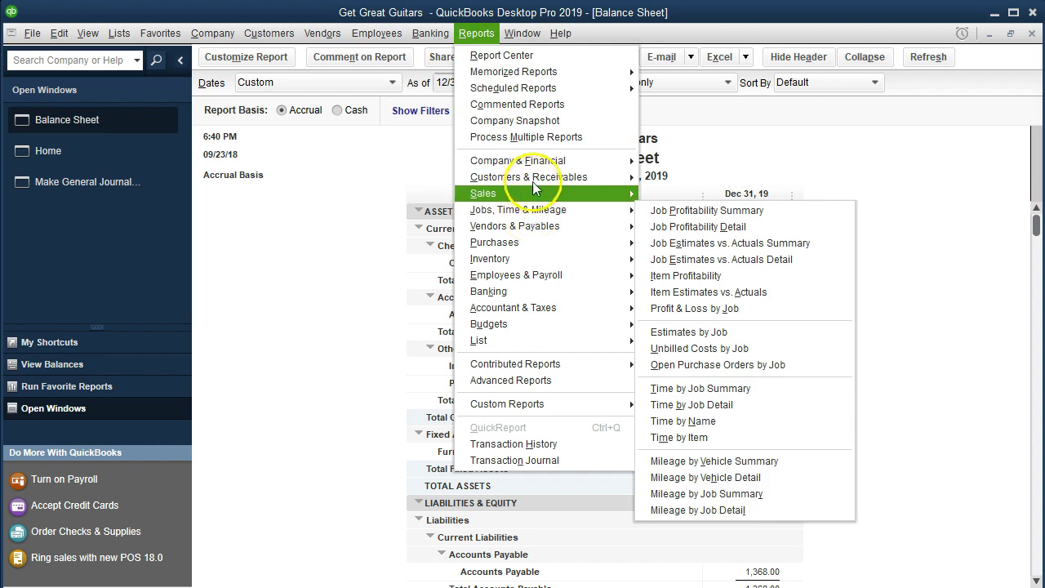
{"action": "mouse_move", "coordinate": [596, 180]}
{"action": "left_click", "coordinate": [655, 175]}
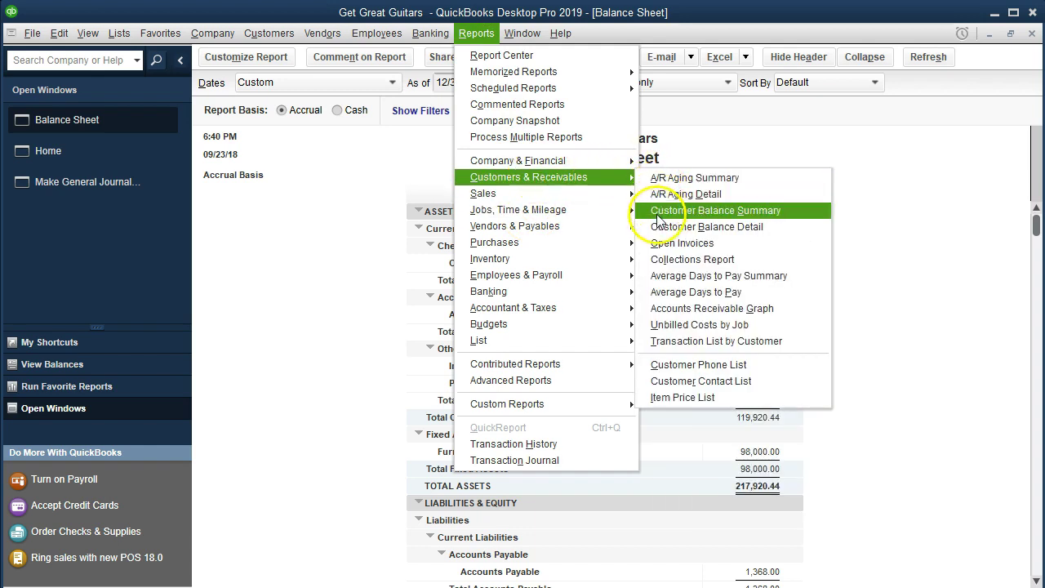
{"action": "left_click", "coordinate": [768, 226]}
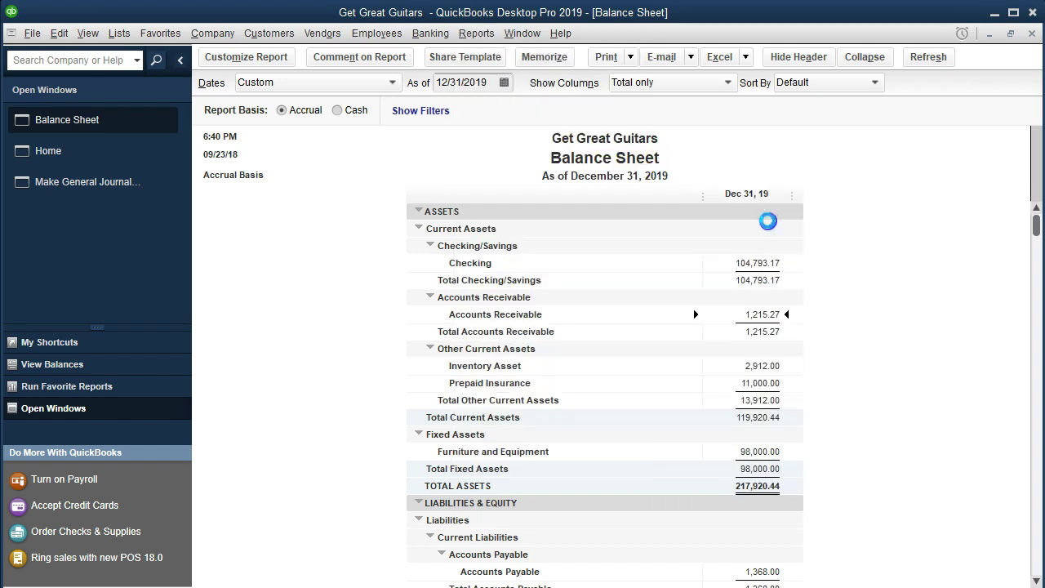
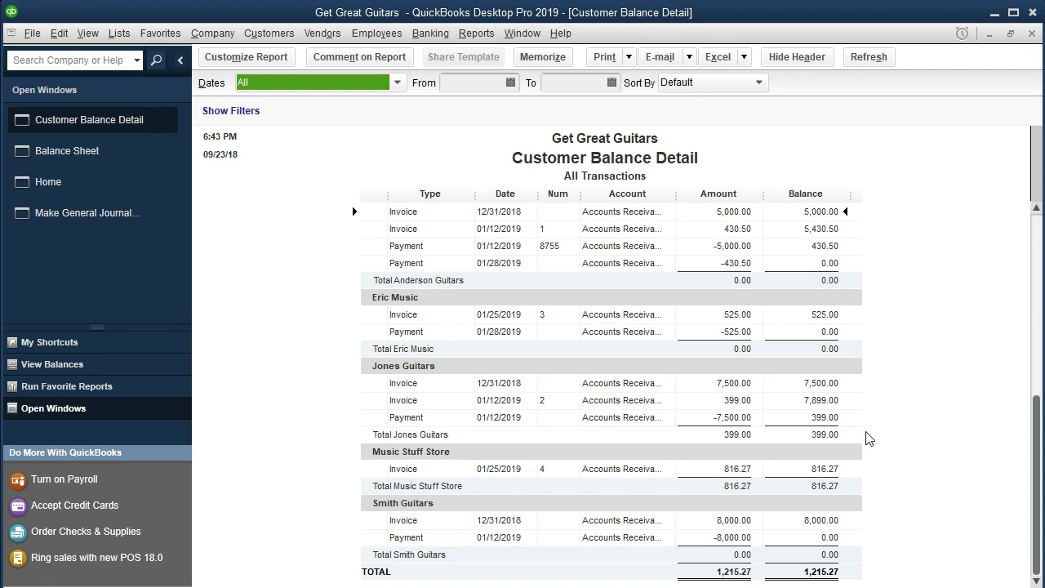
Close the Customer Balance Detail report and the blank general journal entry
{"action": "scroll", "coordinate": [868, 438], "scroll_direction": "up", "scroll_amount": 1}
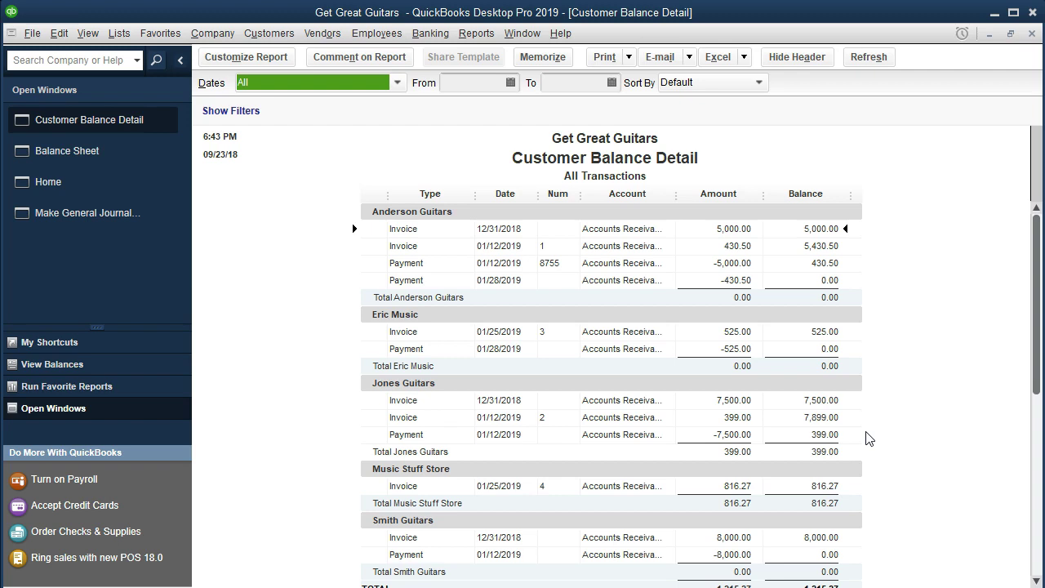
{"action": "left_click", "coordinate": [1032, 33]}
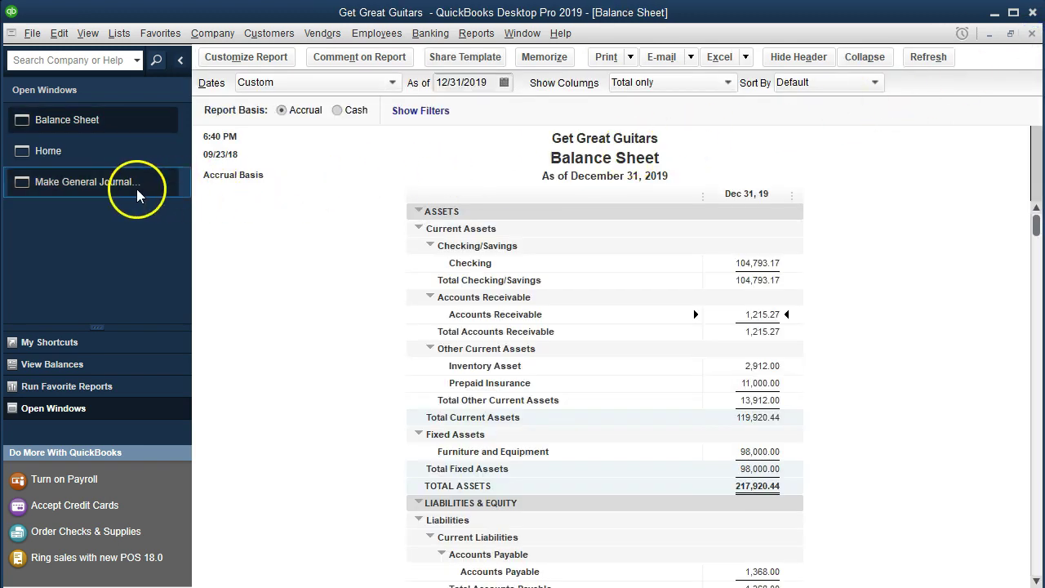
{"action": "left_click", "coordinate": [75, 186]}
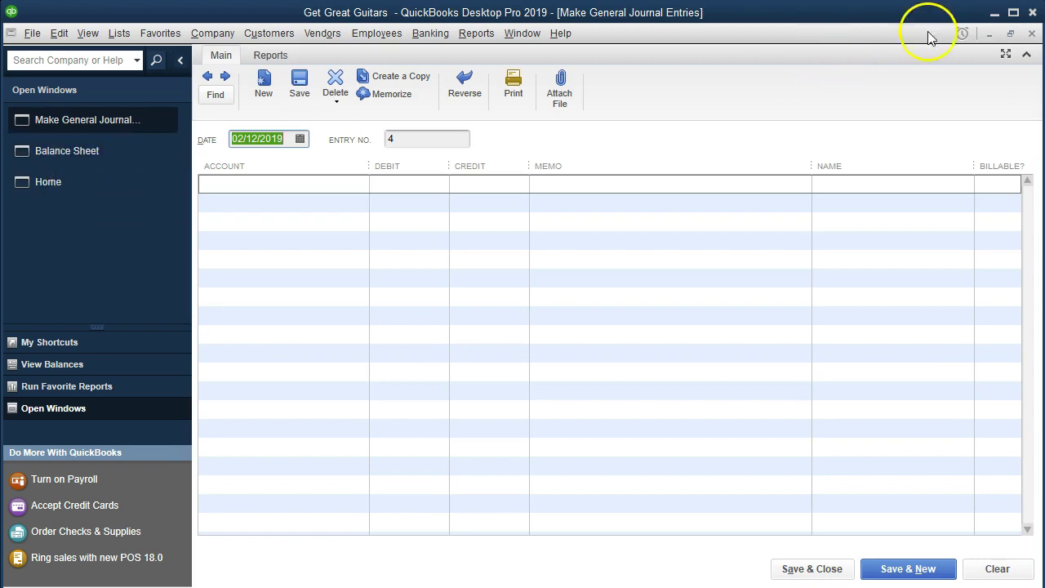
{"action": "left_click", "coordinate": [1032, 34]}
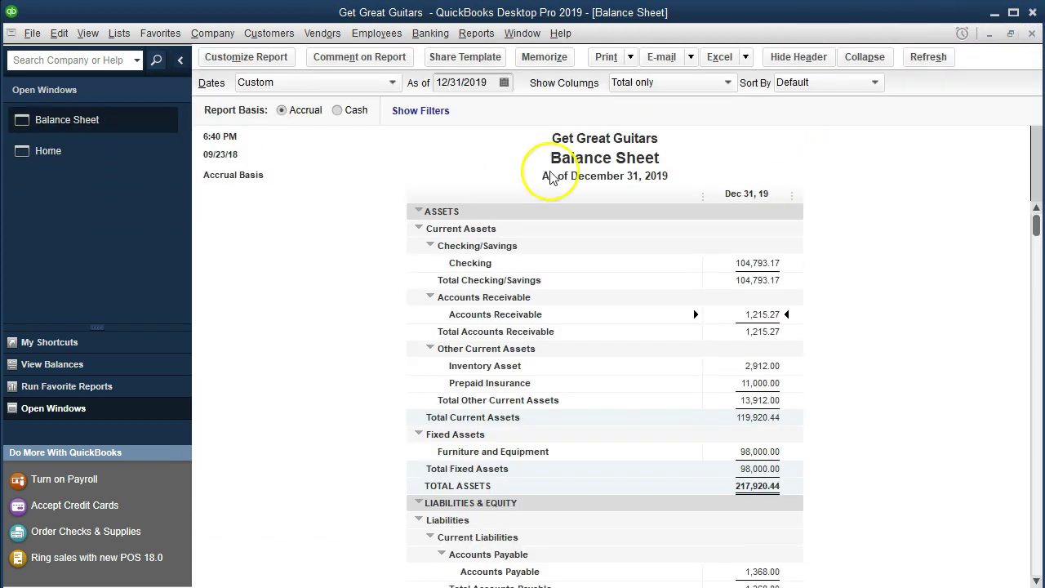
Start a new customer payment from the home page and choose Anderson Guitars as the customer it is received from
{"action": "left_click", "coordinate": [91, 156]}
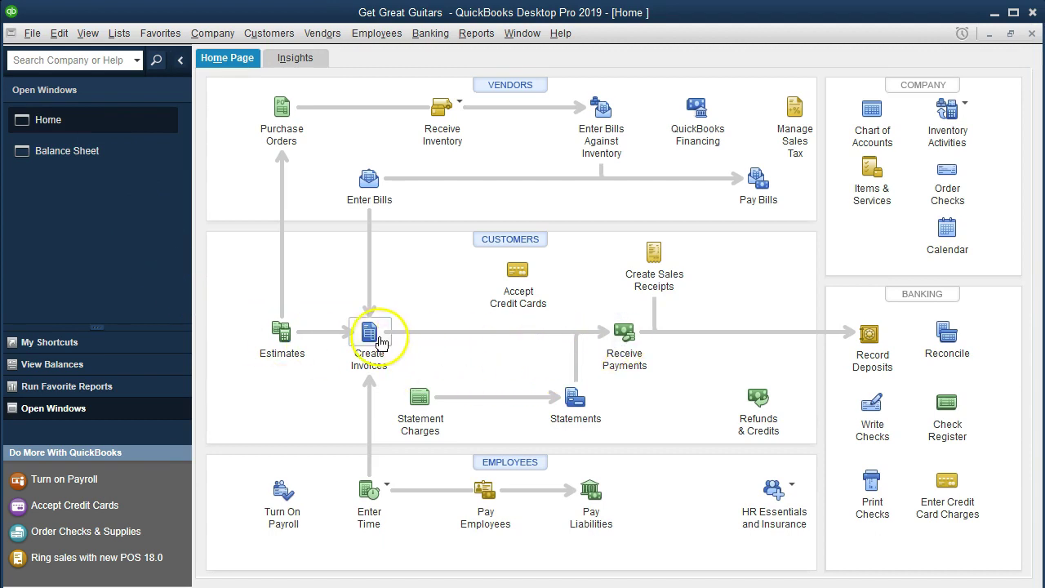
{"action": "left_click", "coordinate": [618, 349]}
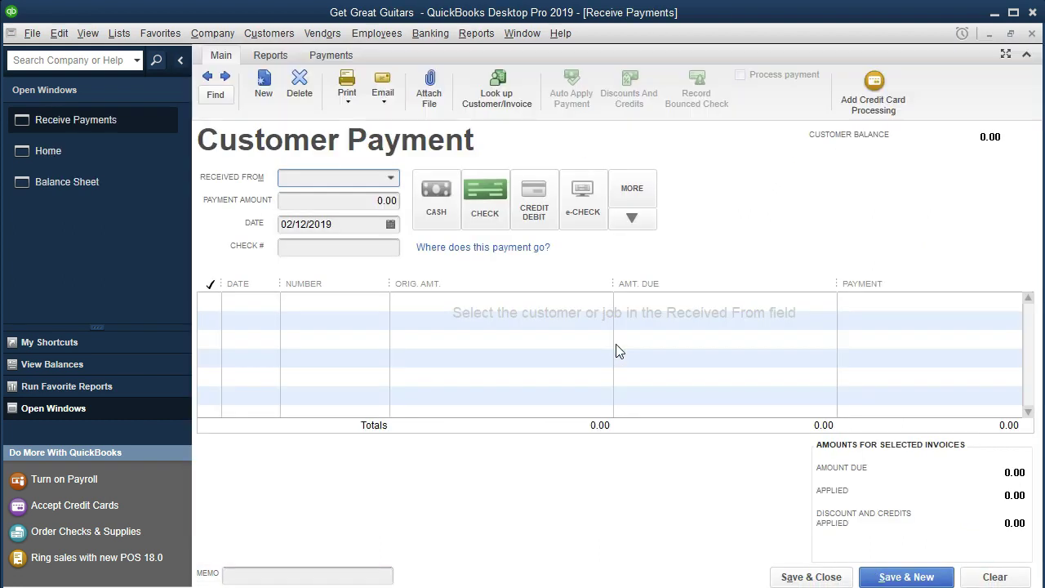
{"action": "left_click", "coordinate": [391, 178]}
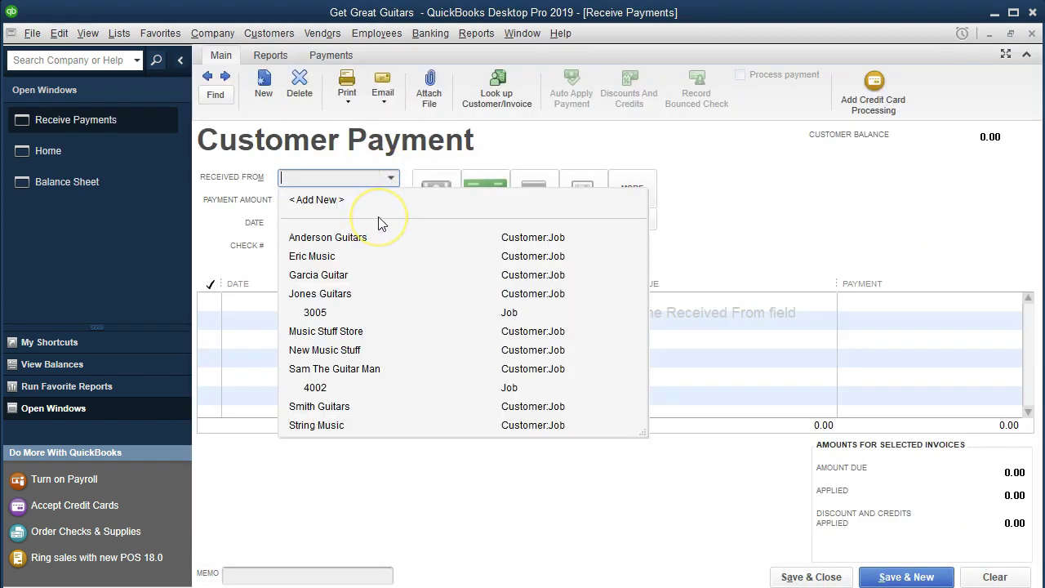
{"action": "type", "text": "Anderson Guitars"}
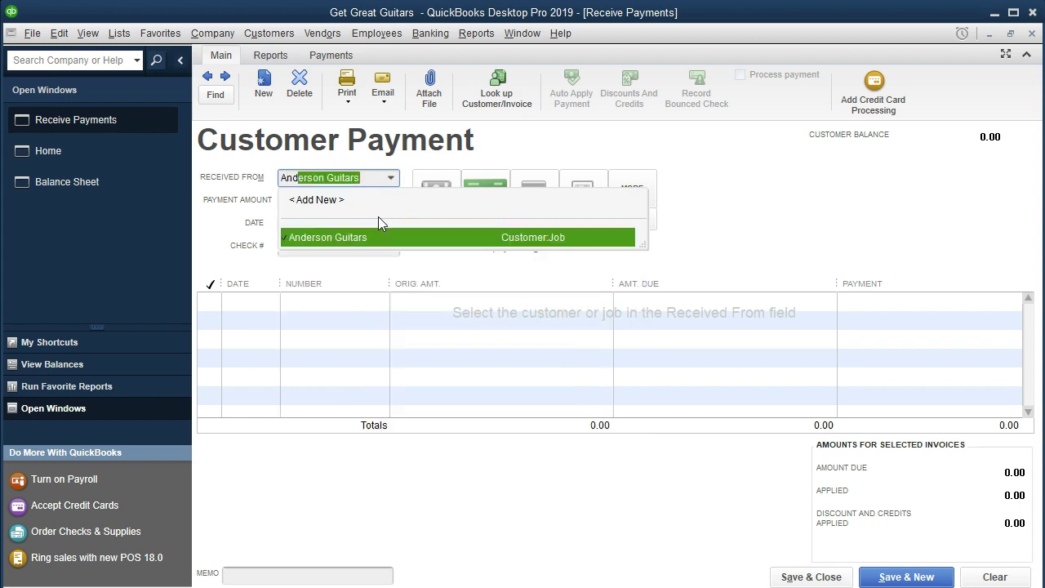
{"action": "key", "text": "Tab"}
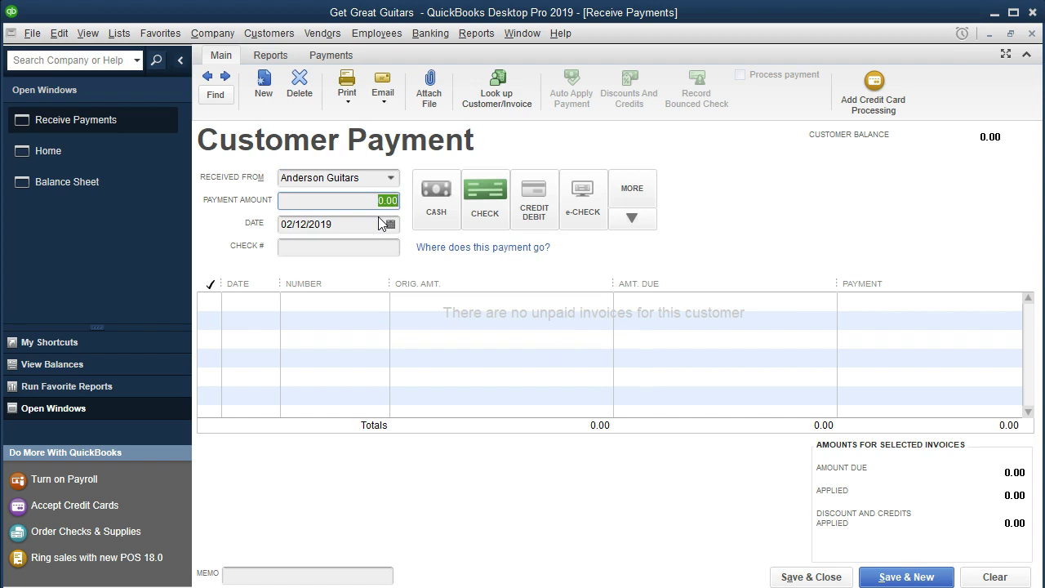
Set the Anderson Guitars payment amount to 250.00 and its date to 02/16/2019
{"action": "type", "text": "250"}
{"action": "left_click", "coordinate": [380, 224]}
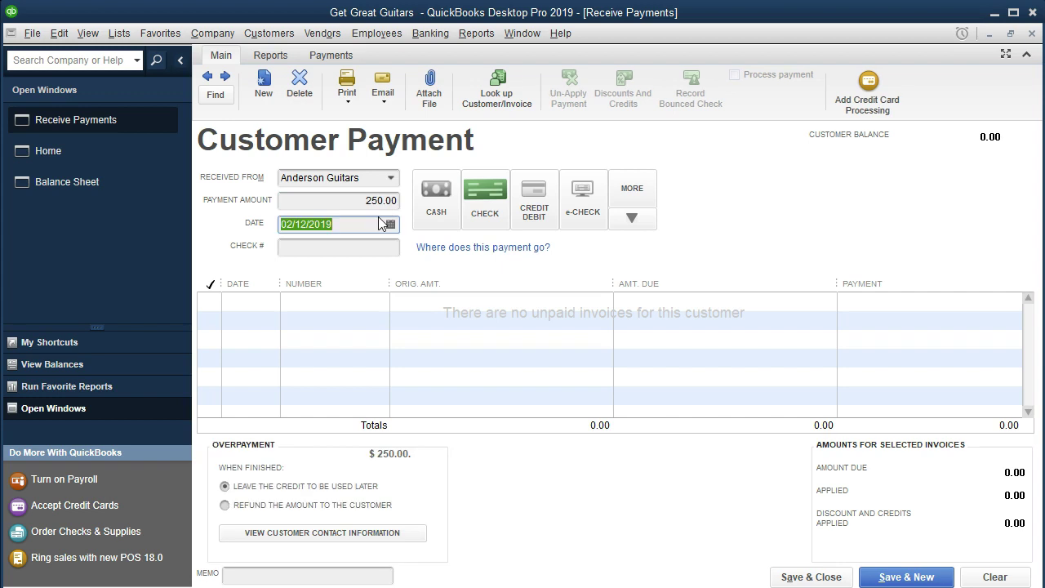
{"action": "left_click", "coordinate": [448, 204]}
{"action": "left_click", "coordinate": [359, 225]}
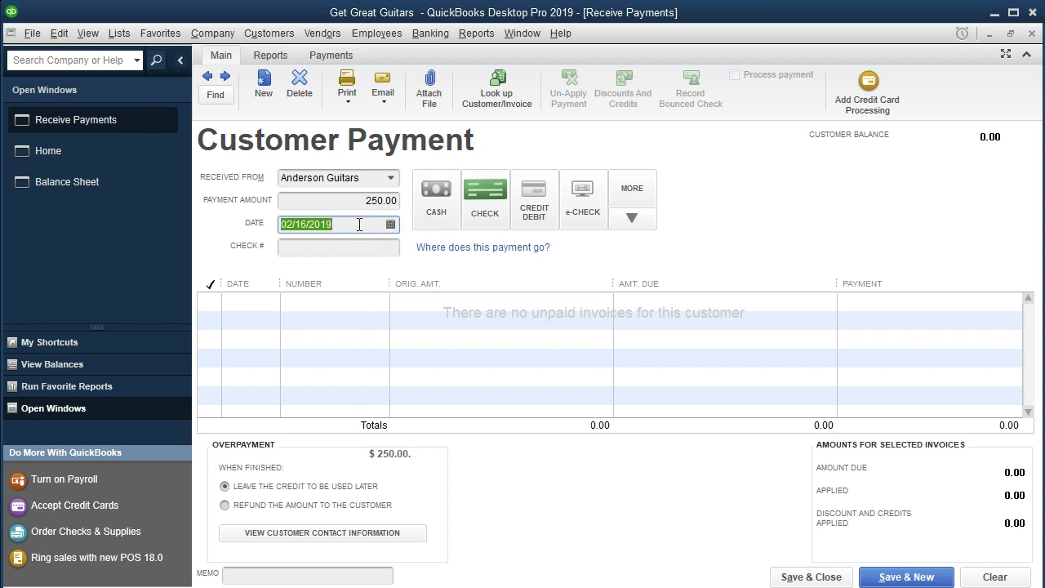
{"action": "key", "text": "Tab"}
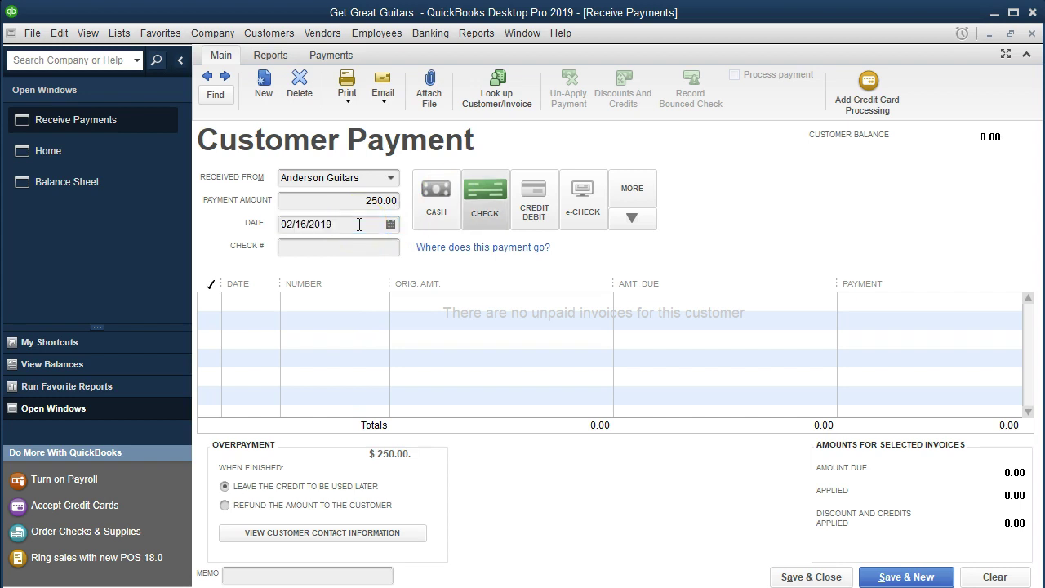
Enter check number 5243, save and close the payment, and accept leaving the overpayment as a customer credit
{"action": "key", "text": "Tab"}
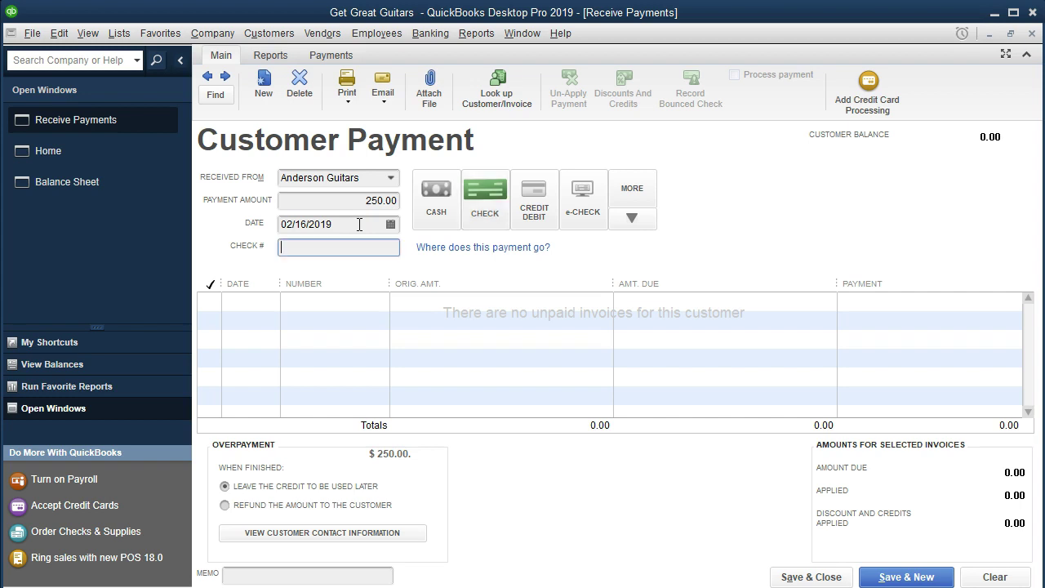
{"action": "type", "text": "5243"}
{"action": "key", "text": "Tab"}
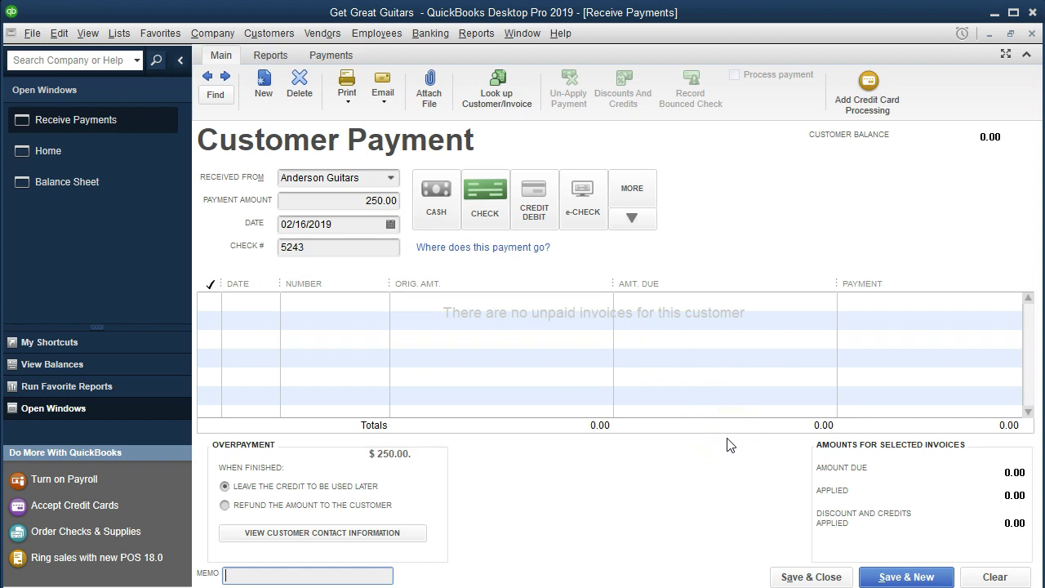
{"action": "left_click", "coordinate": [788, 576]}
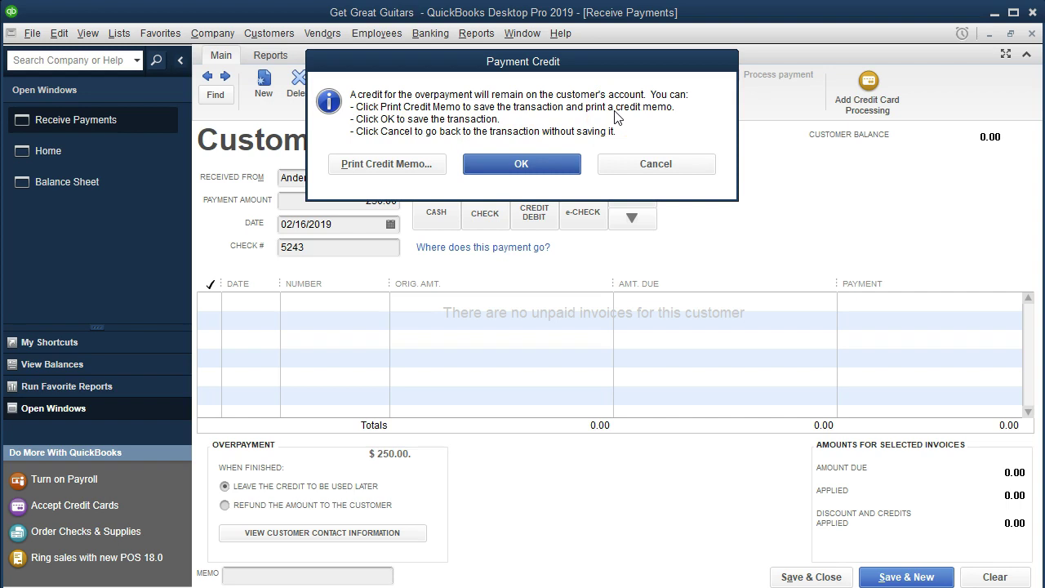
{"action": "left_click", "coordinate": [545, 162]}
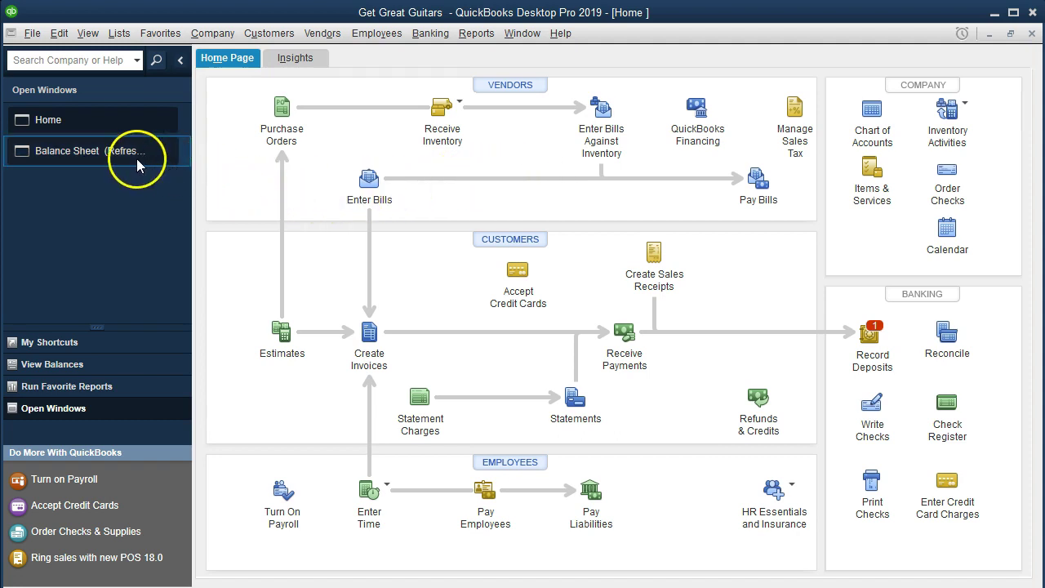
Reopen the Balance Sheet, view the transactions behind the Accounts Receivable balance, and close that detail report
{"action": "left_click", "coordinate": [90, 151]}
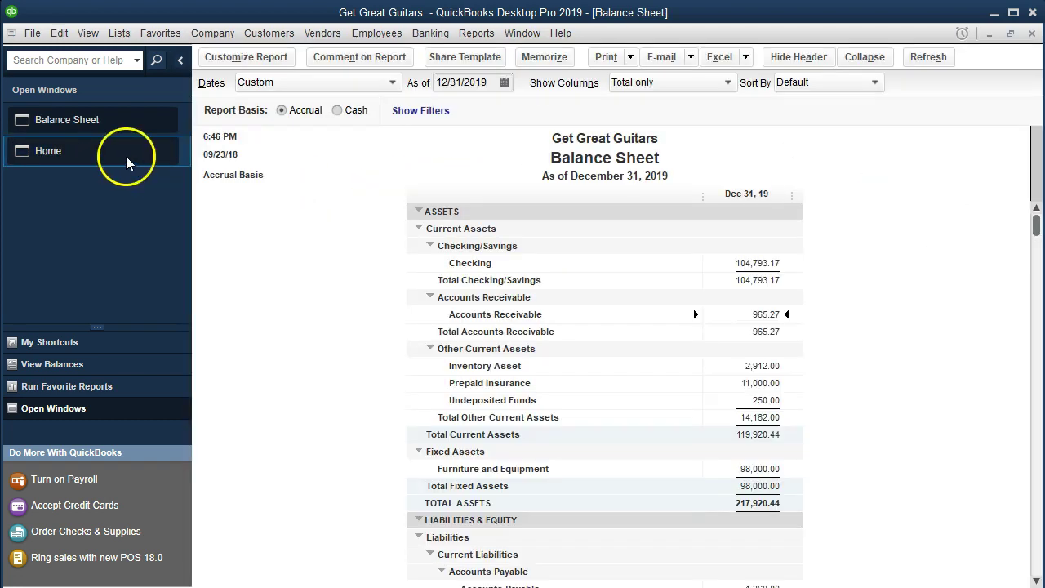
{"action": "double_click", "coordinate": [742, 318]}
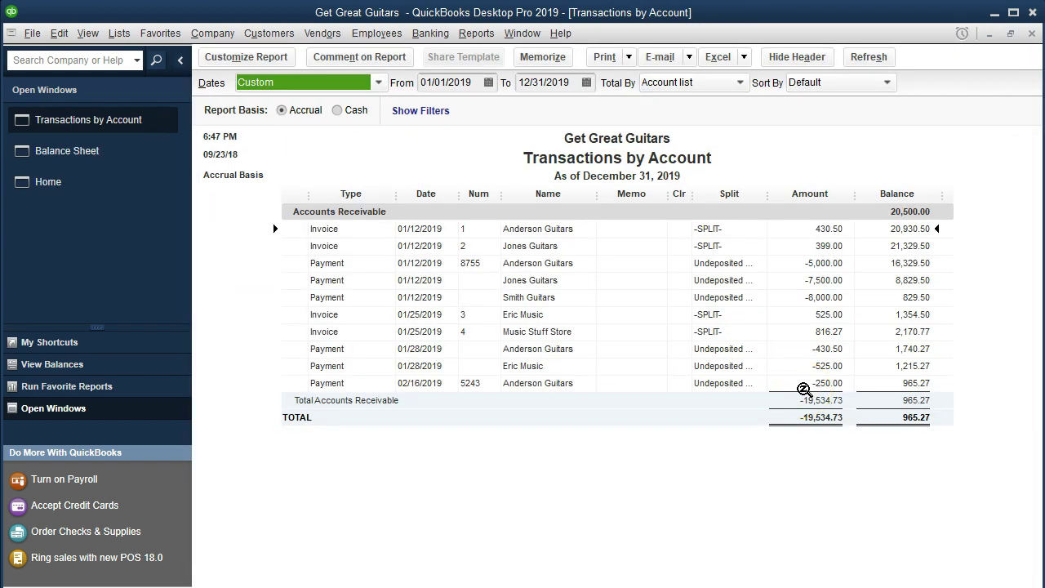
{"action": "left_click", "coordinate": [1031, 33]}
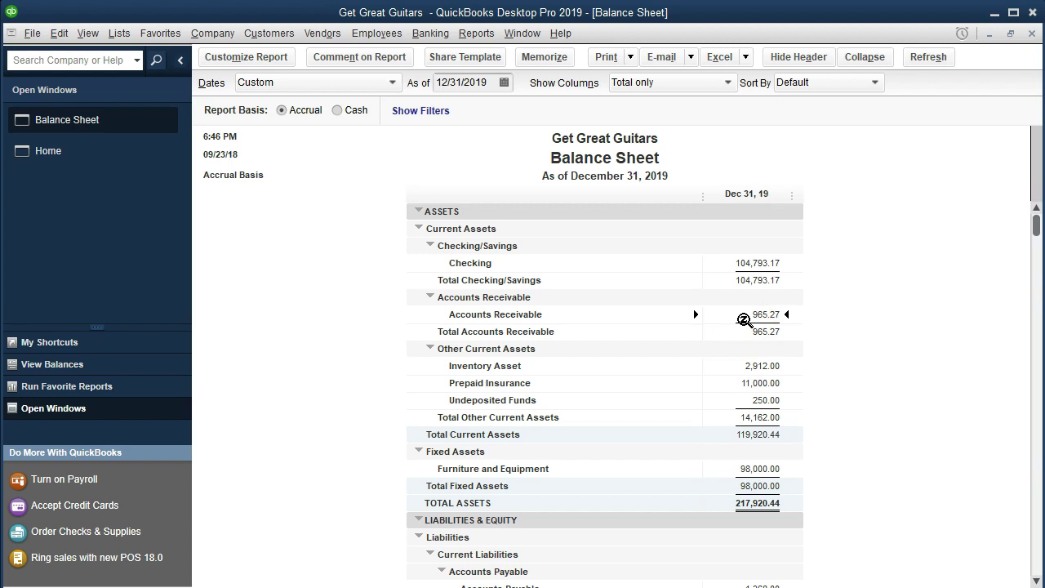
Open the Customer Balance Detail report and compare its total with Accounts Receivable on the Balance Sheet
{"action": "left_click", "coordinate": [477, 34]}
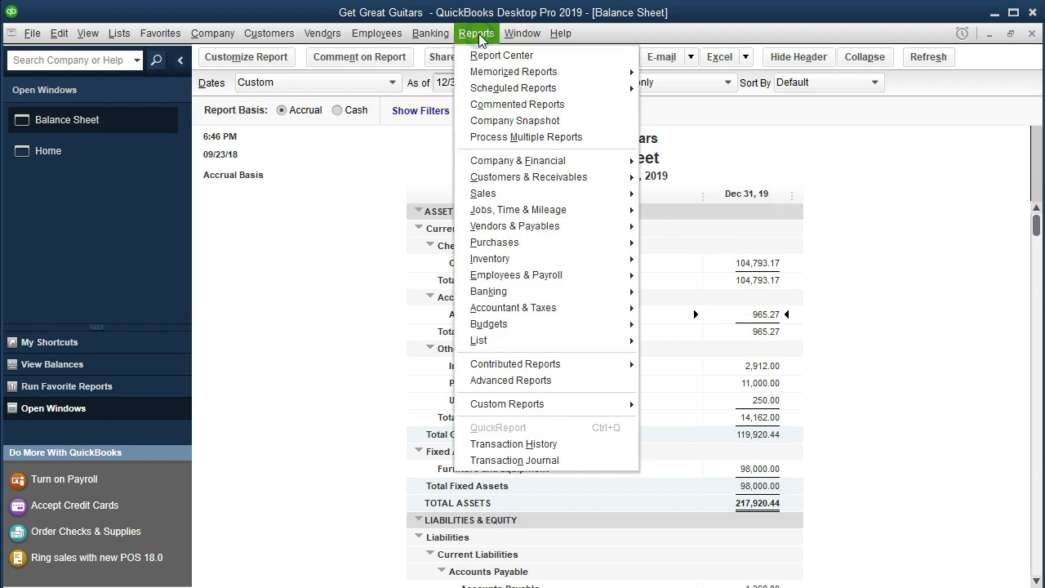
{"action": "mouse_move", "coordinate": [572, 177]}
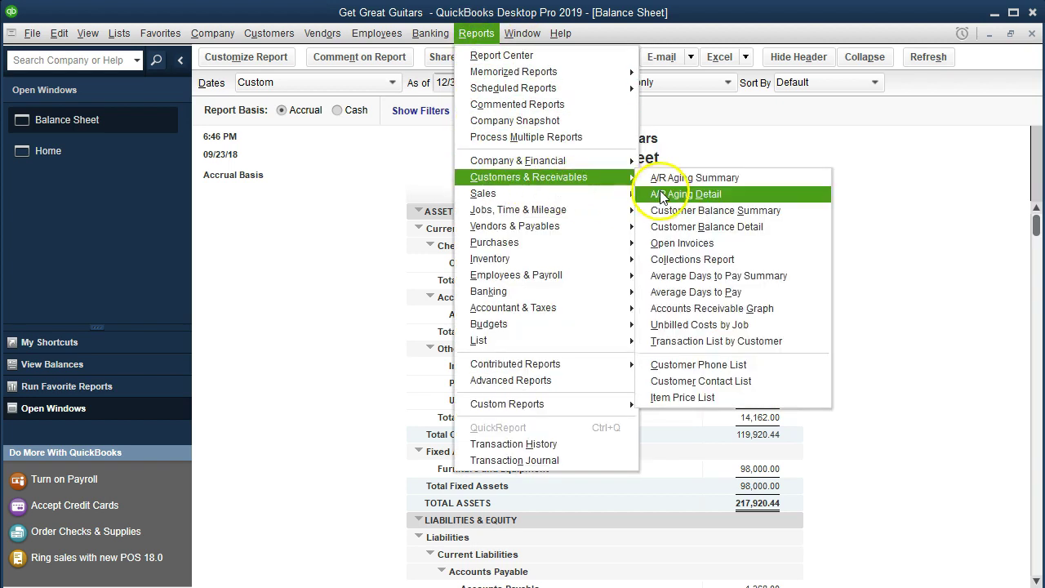
{"action": "left_click", "coordinate": [798, 236]}
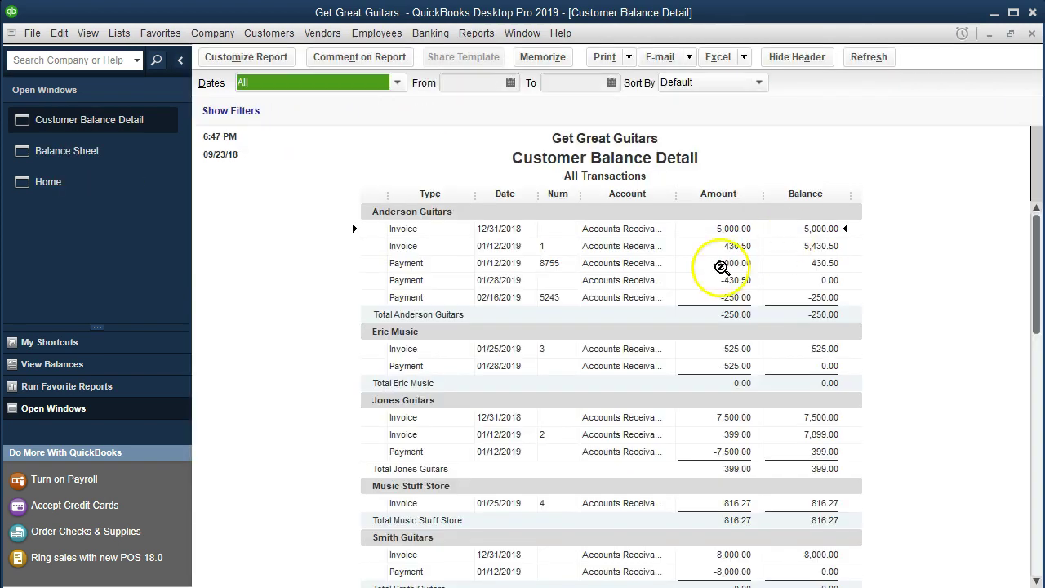
{"action": "scroll", "coordinate": [796, 326], "scroll_direction": "down", "scroll_amount": 2}
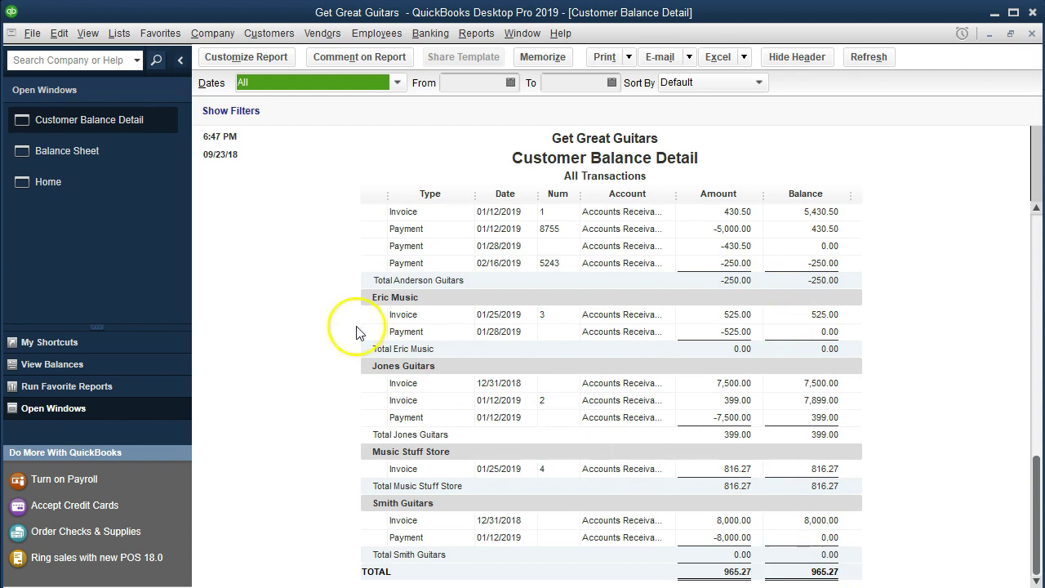
{"action": "left_click", "coordinate": [118, 156]}
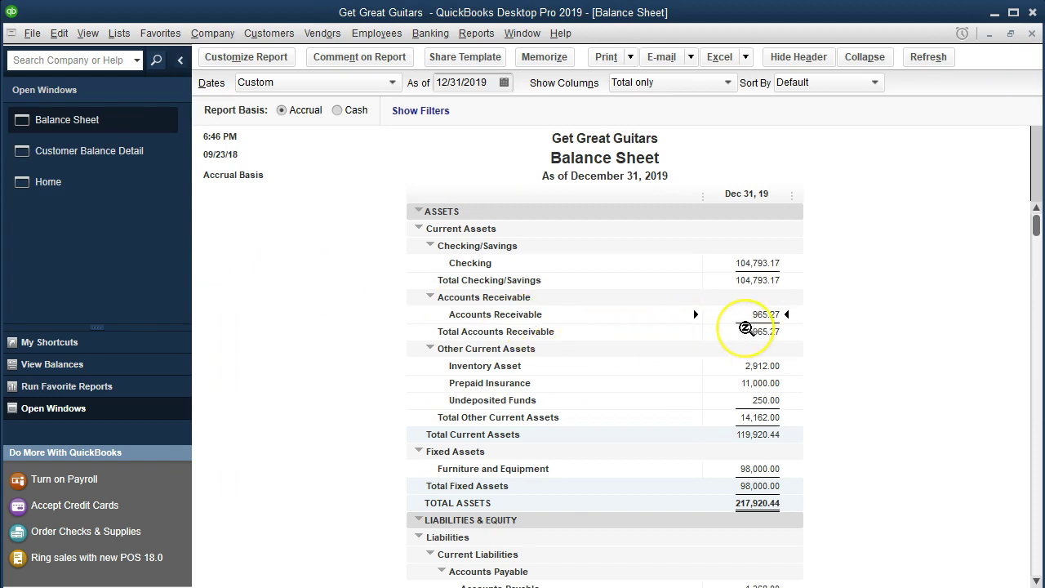
{"action": "left_click", "coordinate": [129, 163]}
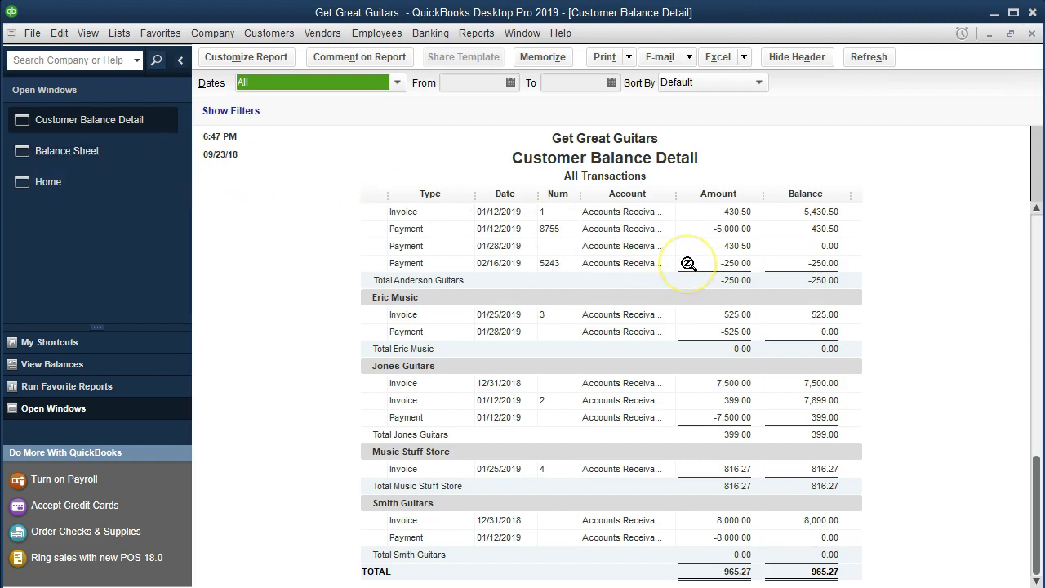
Examine the Anderson Guitars invoices and payments in Customer Balance Detail, including the 02/16/2019 payment, and the report total
{"action": "scroll", "coordinate": [689, 263], "scroll_direction": "up", "scroll_amount": 1}
{"action": "left_click", "coordinate": [734, 298]}
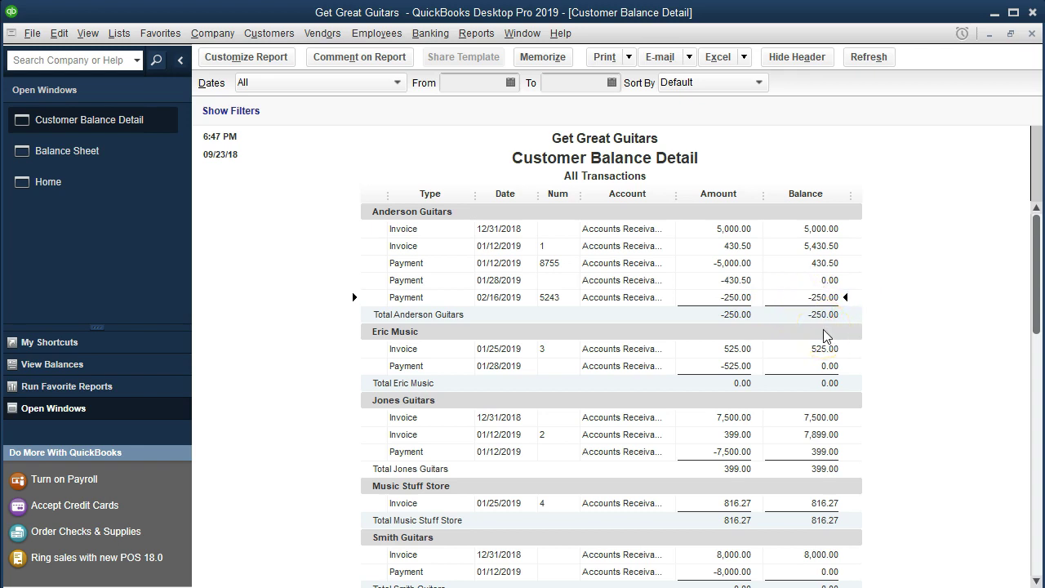
{"action": "scroll", "coordinate": [865, 368], "scroll_direction": "down", "scroll_amount": 2}
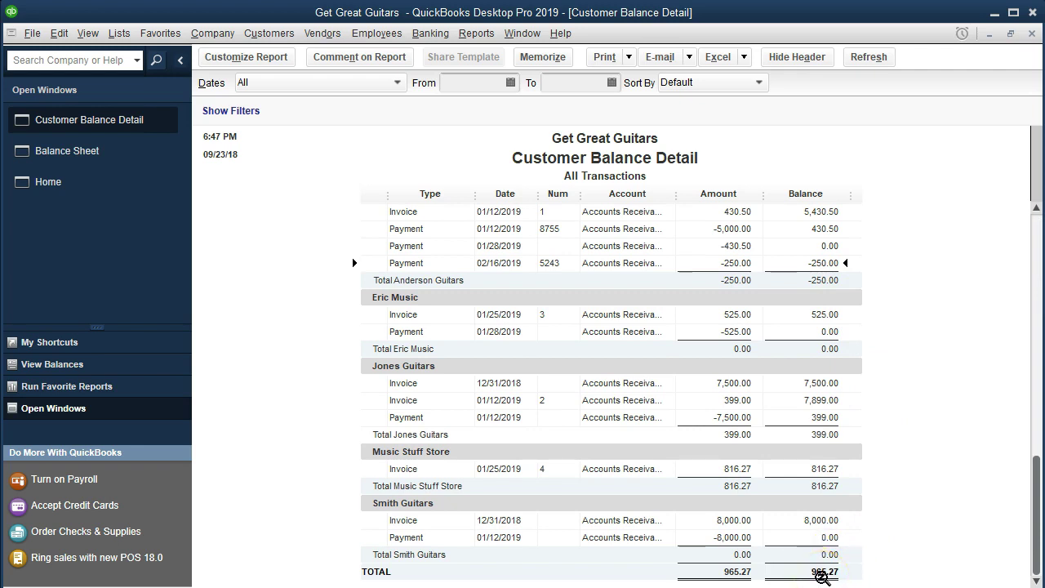
{"action": "scroll", "coordinate": [847, 300], "scroll_direction": "up", "scroll_amount": 2}
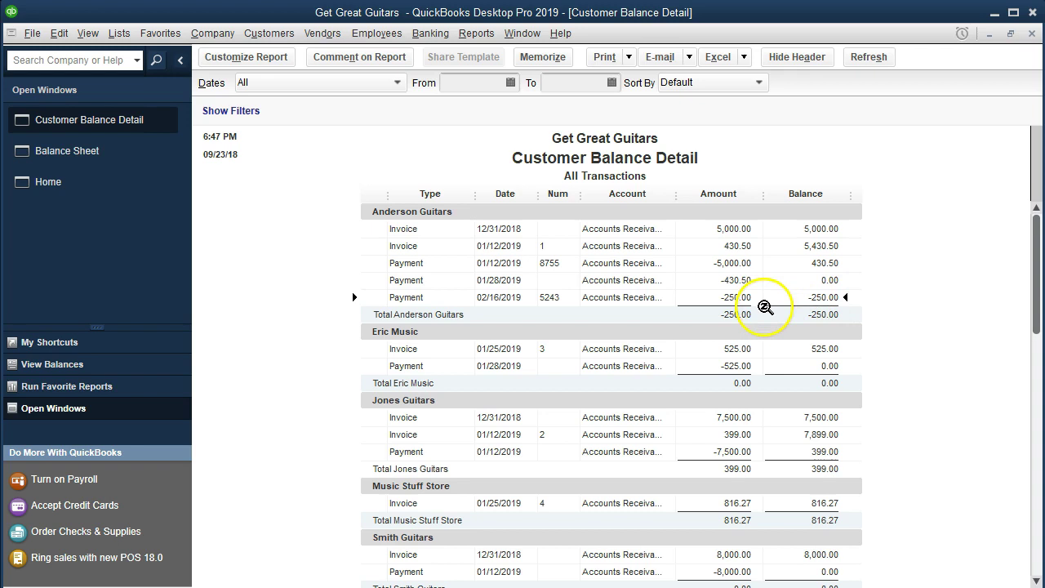
{"action": "left_click", "coordinate": [741, 229]}
{"action": "left_click", "coordinate": [741, 262]}
{"action": "left_click", "coordinate": [741, 245]}
{"action": "left_click", "coordinate": [741, 280]}
{"action": "left_click", "coordinate": [742, 296]}
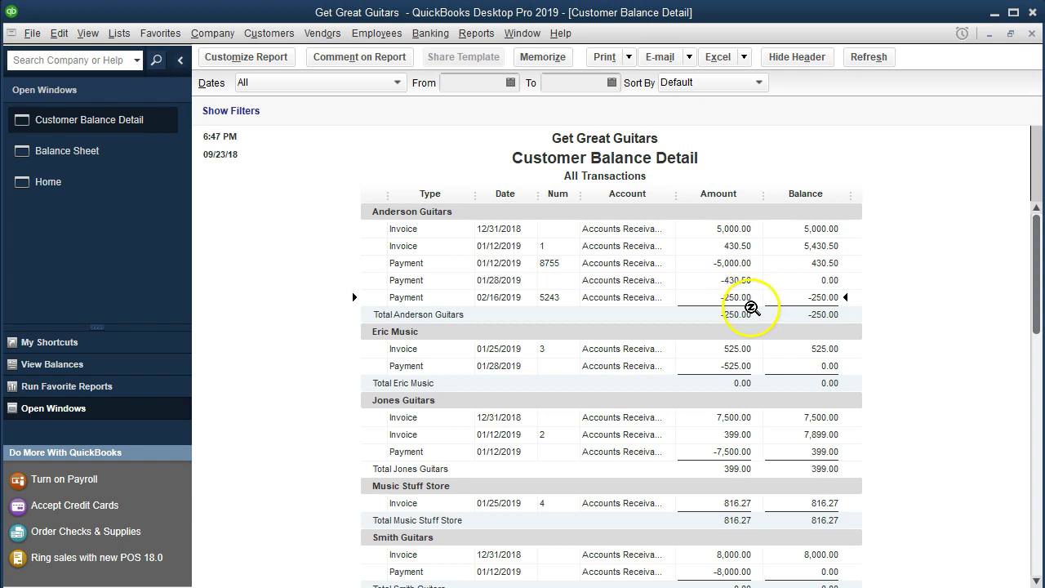